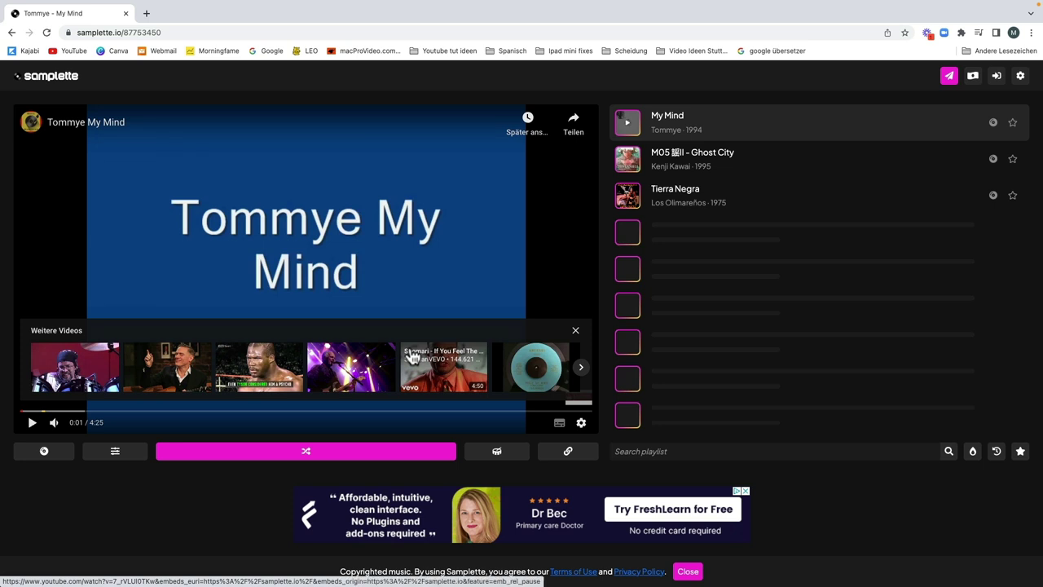
Reload the page and set the sample filter's genre to Funk / Soul.
click(46, 33)
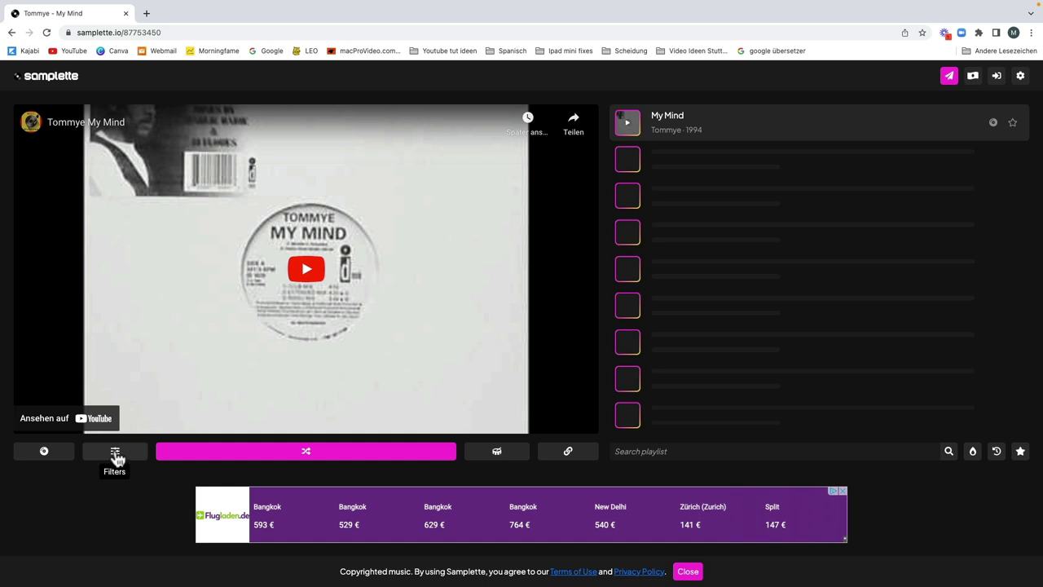
click(115, 455)
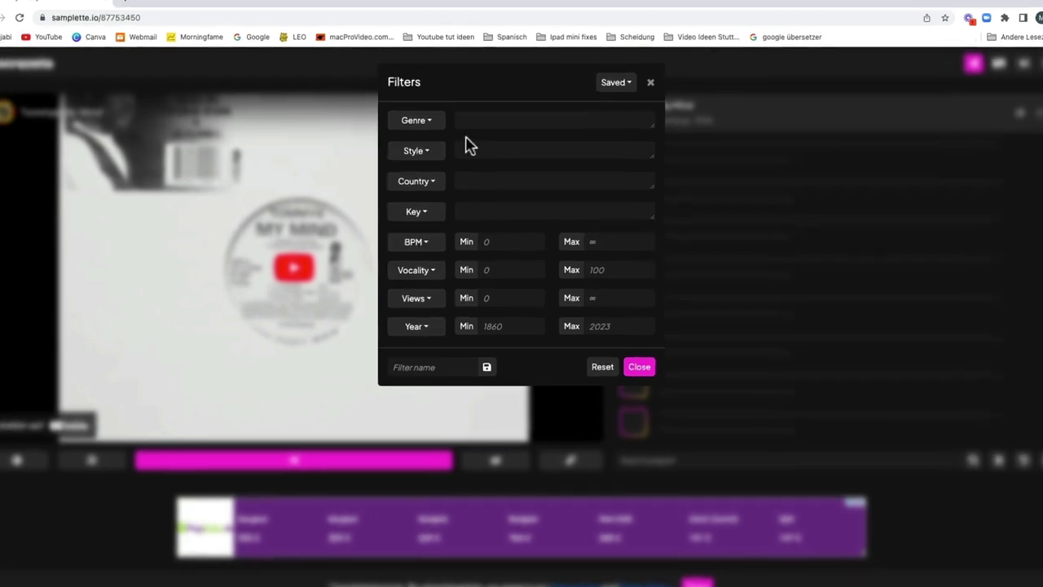
click(436, 133)
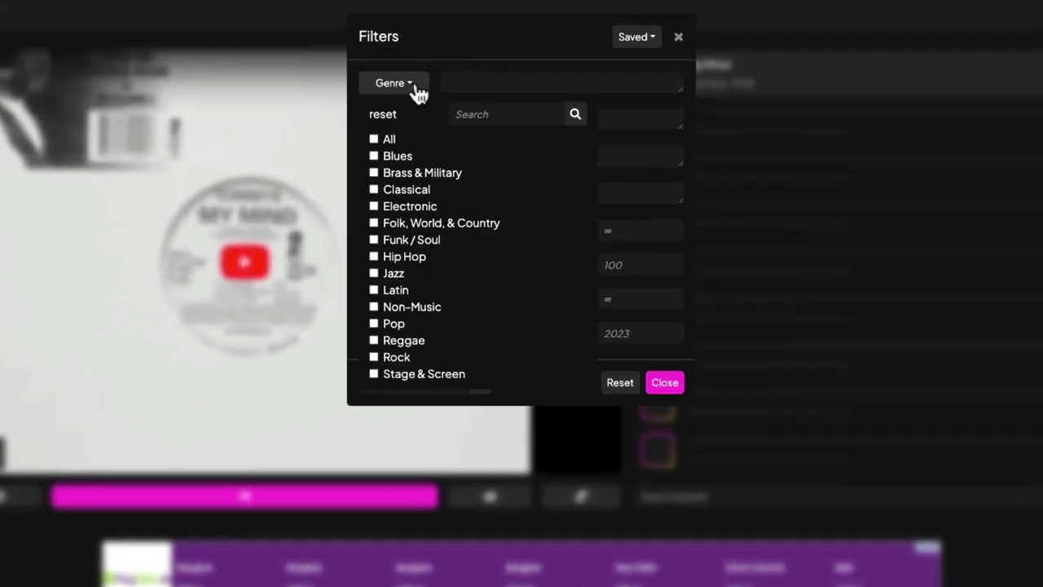
click(374, 240)
click(650, 357)
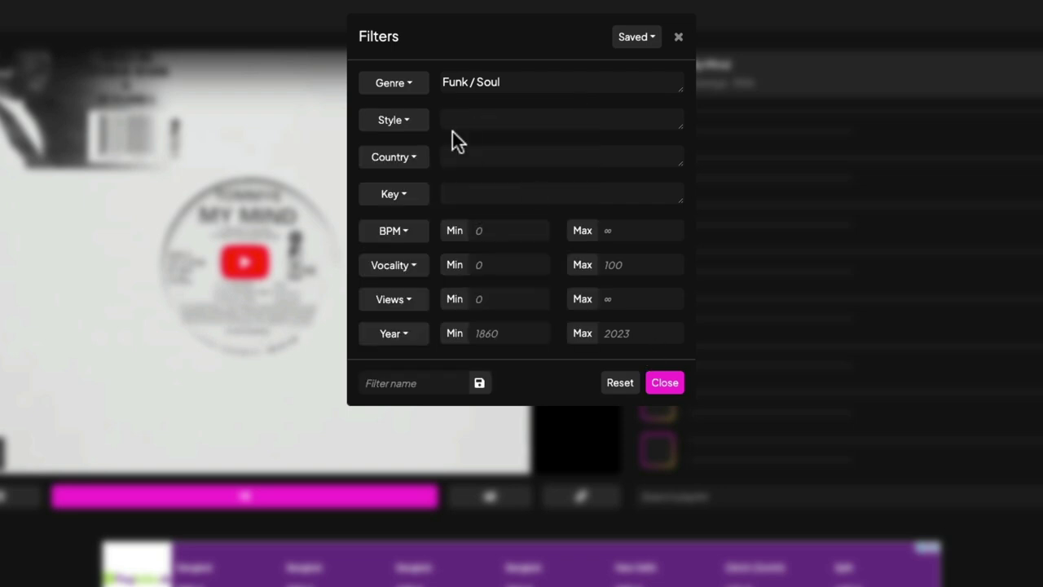
Limit the filter to a BPM range of 75 to 92 and a maximum of 500 views.
click(517, 230)
text(75)
click(631, 231)
text(92)
click(637, 299)
text(5)
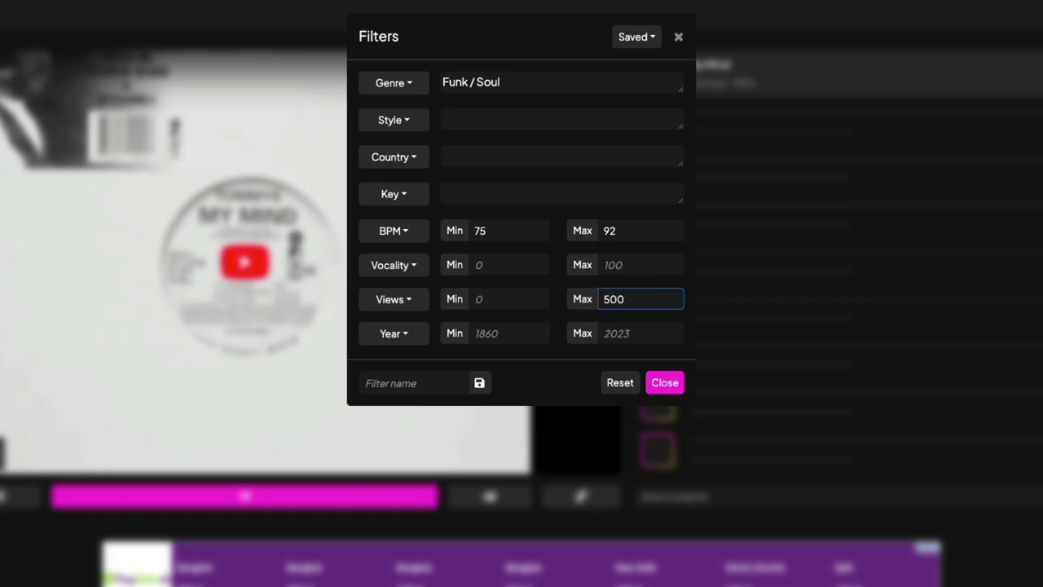
Restrict the filter's year range to 1980 through 1992 and close the filters.
click(520, 333)
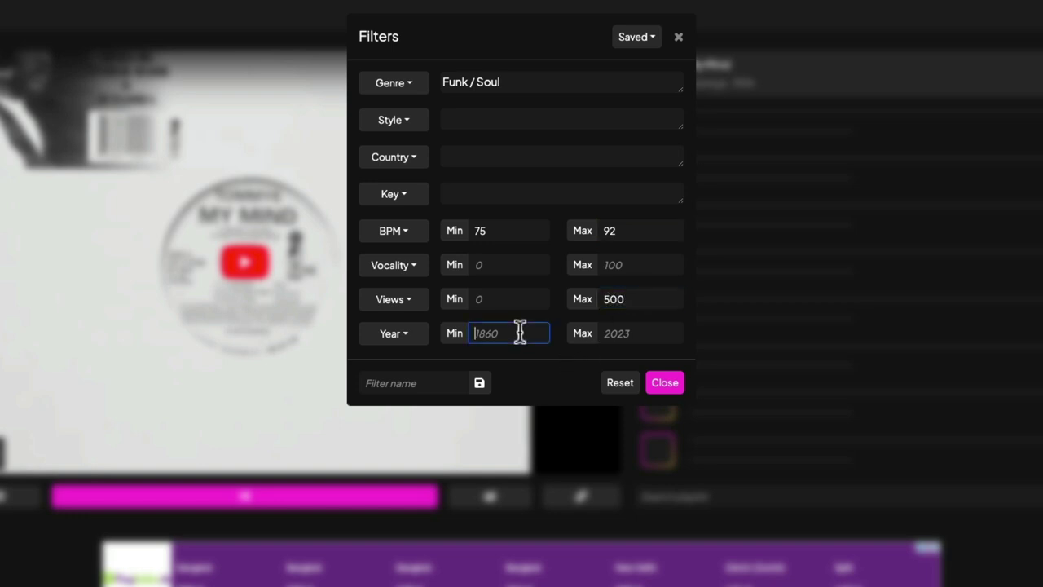
text(1980)
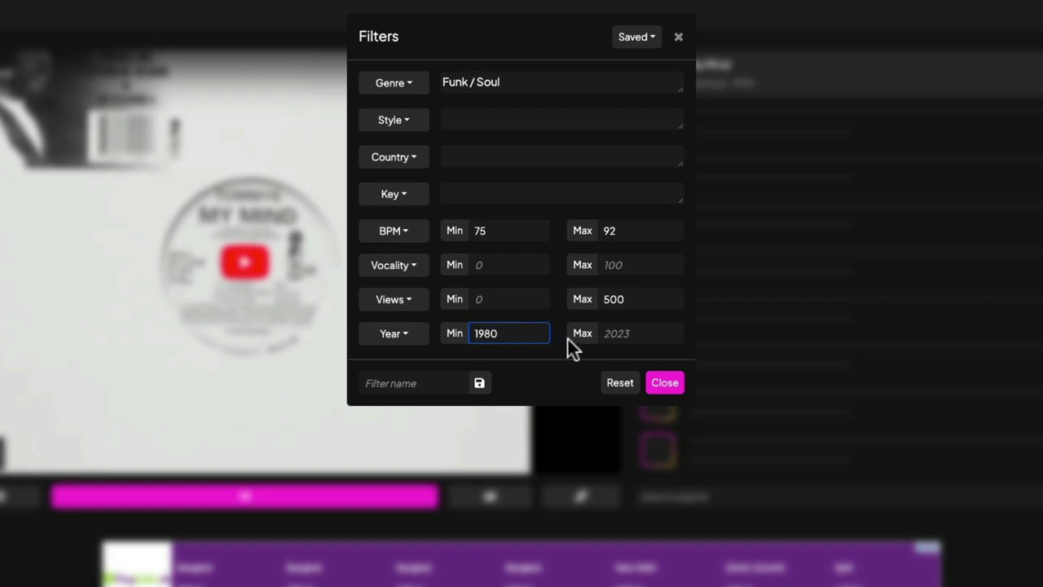
click(636, 333)
text(1992)
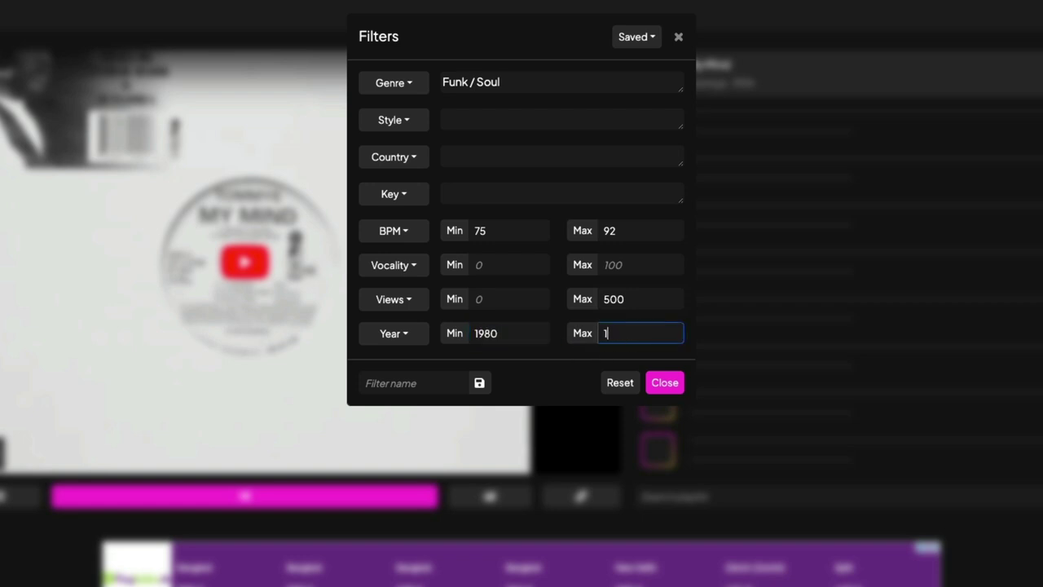
click(666, 382)
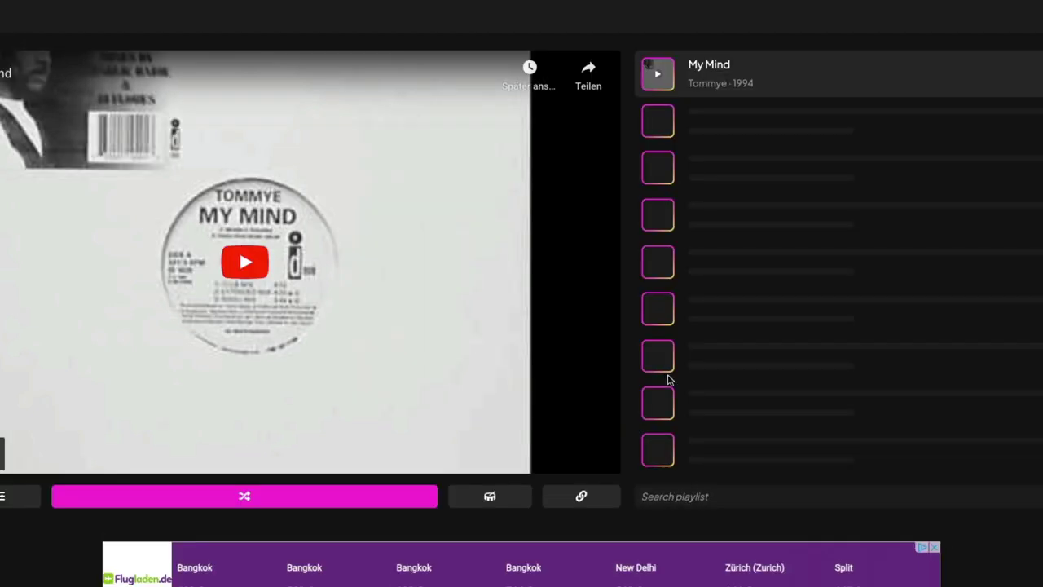
Load two random tracks matching the filters, replaying My Mind from the playlist in between, and pause playback.
click(247, 495)
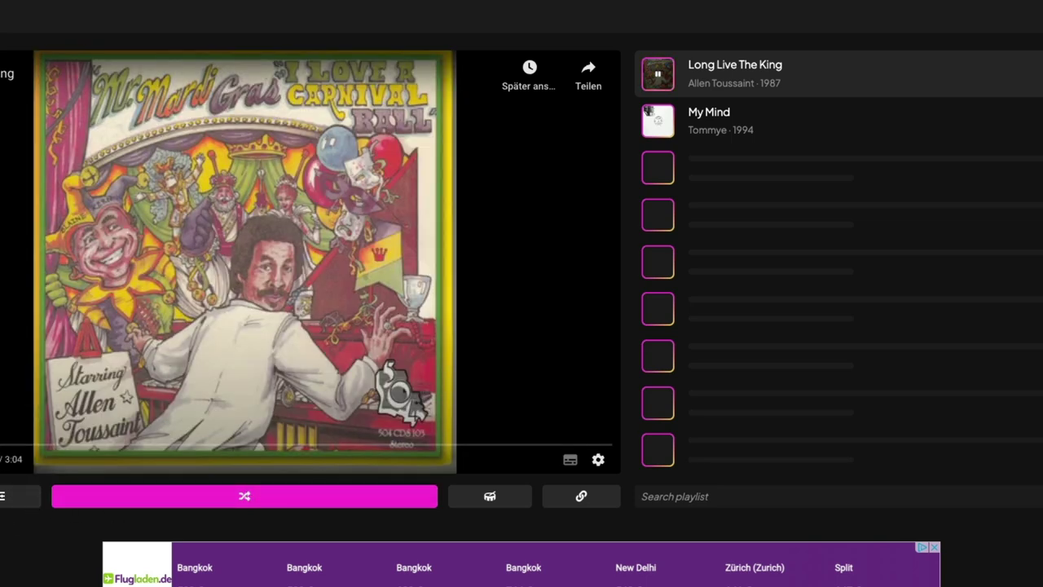
click(97, 468)
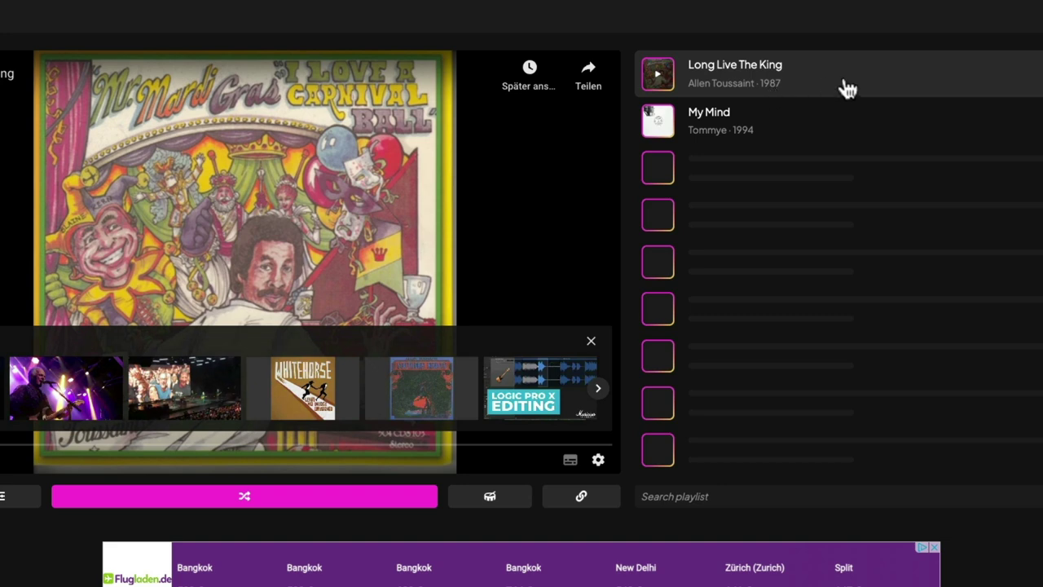
click(823, 130)
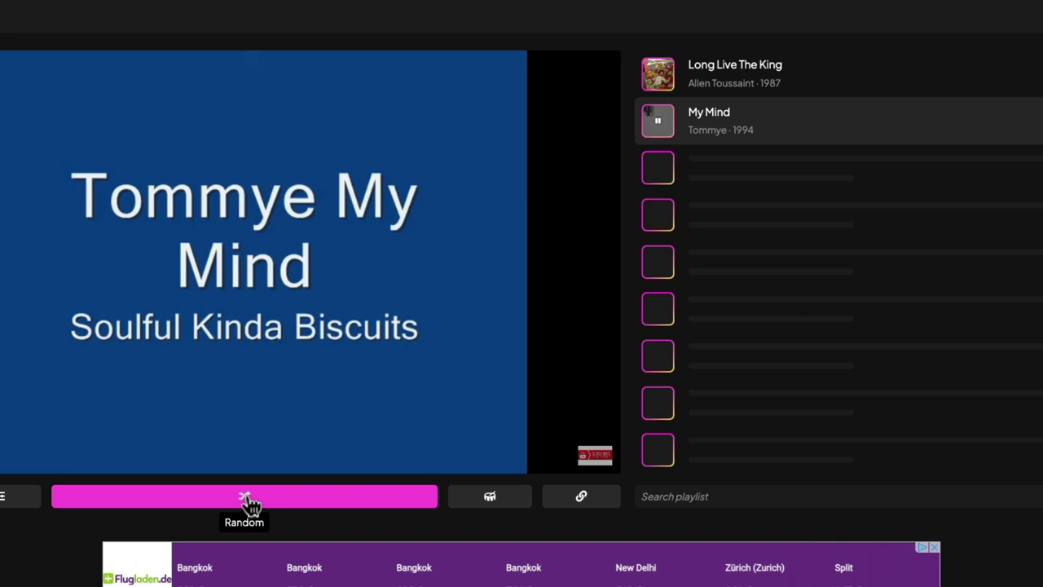
click(248, 499)
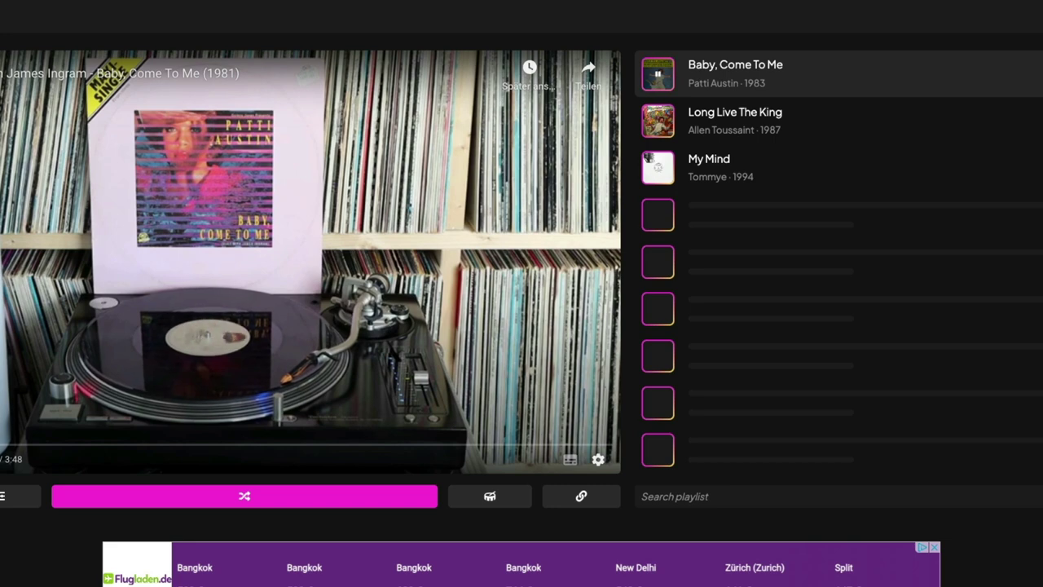
key(space)
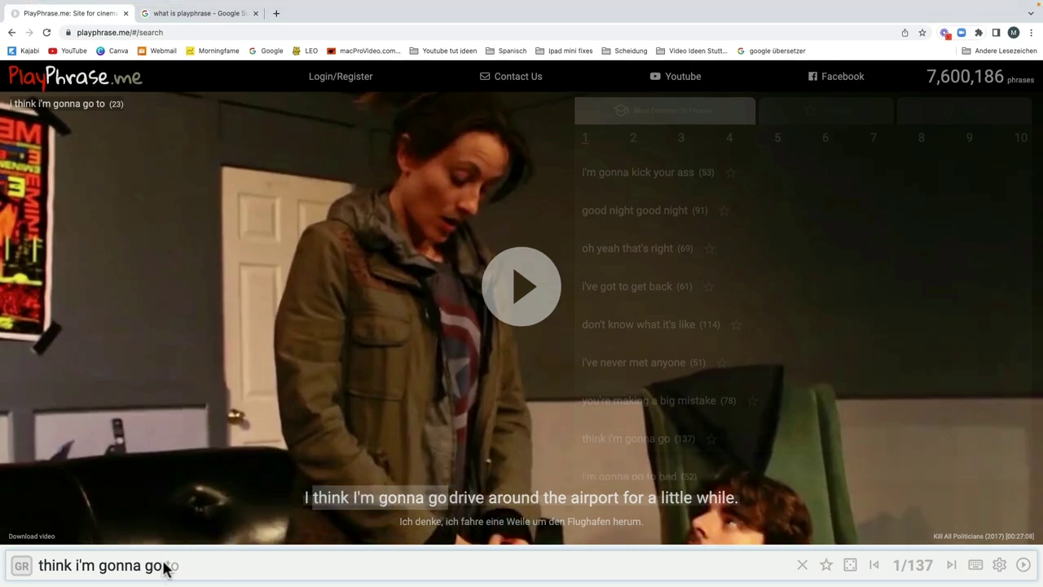
Search PlayPhrase.me for movie clips containing the phrase "I love you".
drag(161, 565, 26, 562)
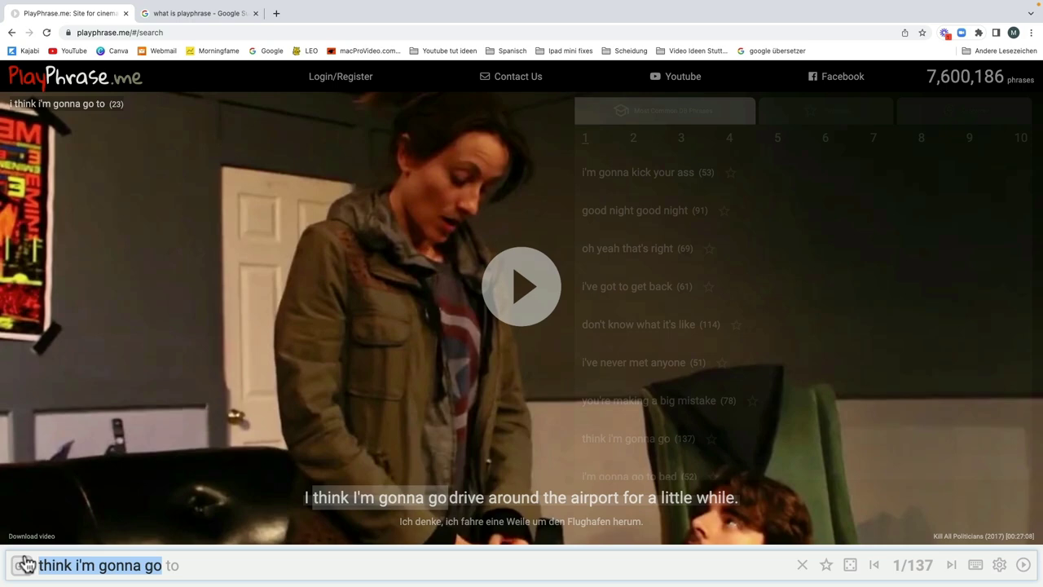
text(I lov)
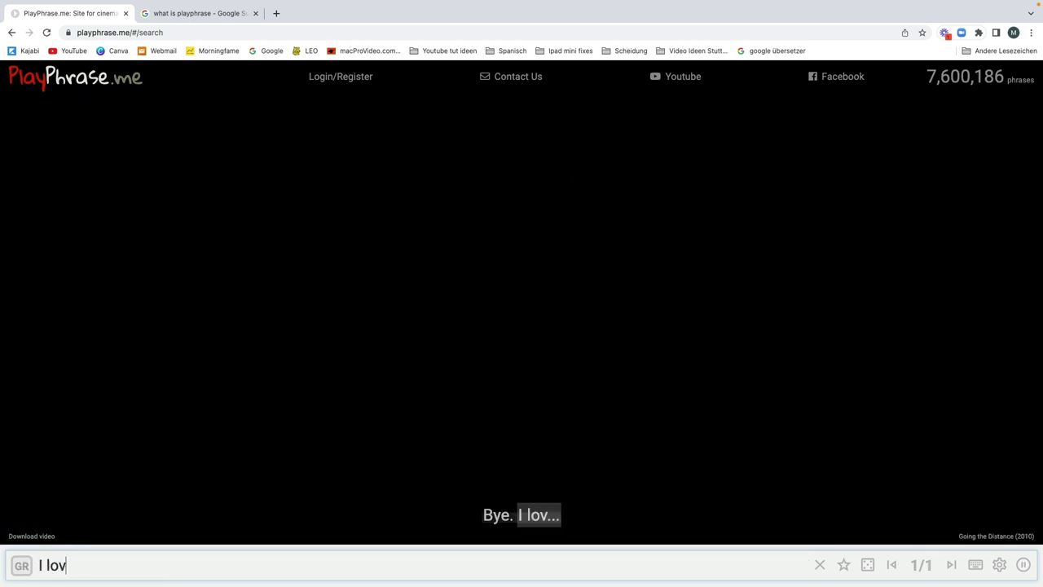
text(e you)
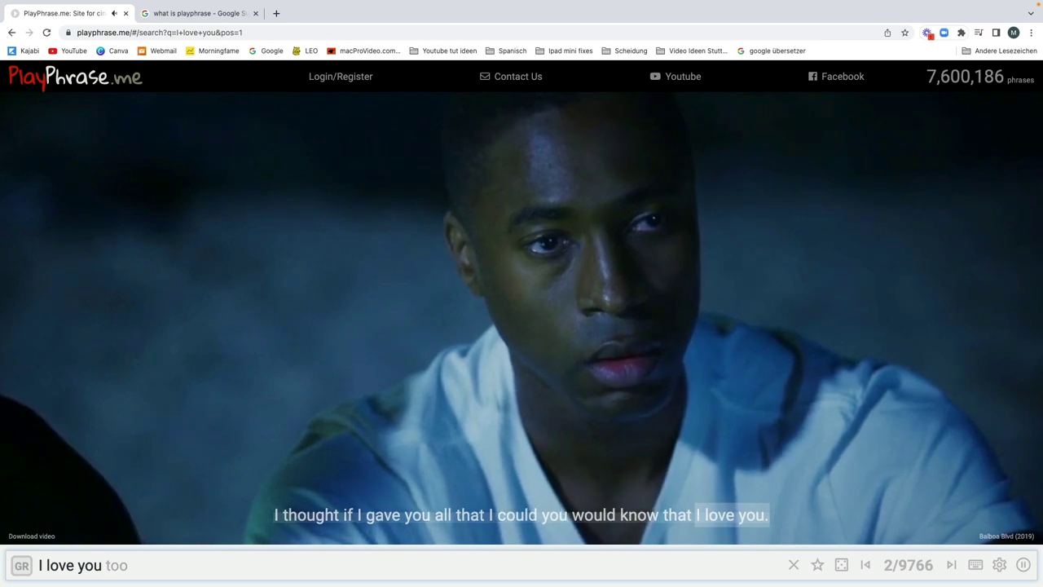
Replace the search phrase with "I hate you" to play its movie clips.
key(BackSpace)
key(BackSpace)
key(BackSpace)
key(BackSpace)
key(BackSpace)
key(BackSpace)
key(BackSpace)
key(BackSpace)
key(BackSpace)
key(BackSpace)
text(I hate you)
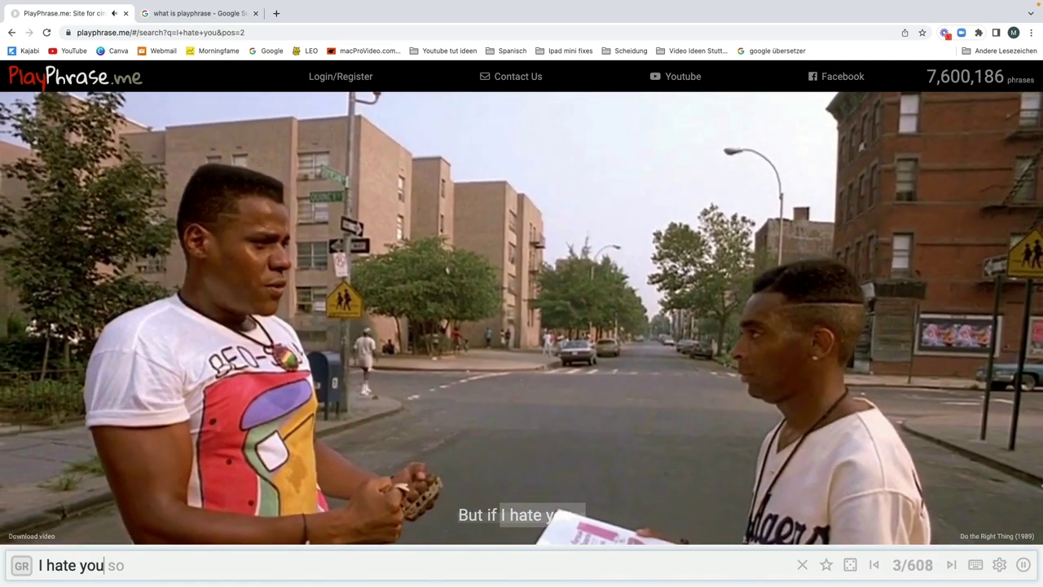
Search the movie clips for the phrase "Where is she gone".
key(BackSpace)
key(BackSpace)
key(BackSpace)
key(BackSpace)
key(BackSpace)
key(BackSpace)
text(Where is she gone)
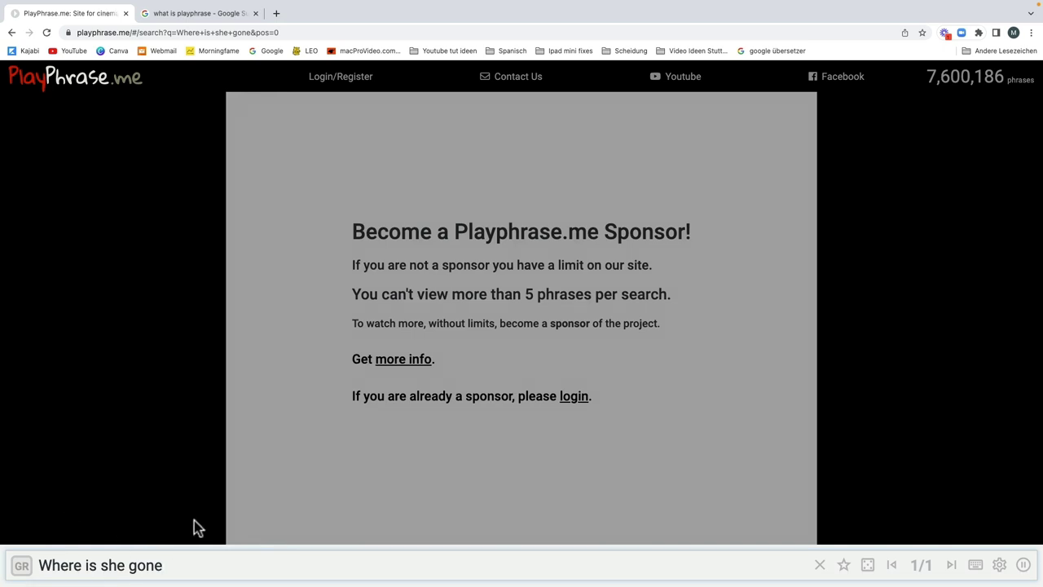
Search the movie clips for the German phrase "Ich liebe dich".
drag(191, 562, 12, 556)
text(Ich liebe dic)
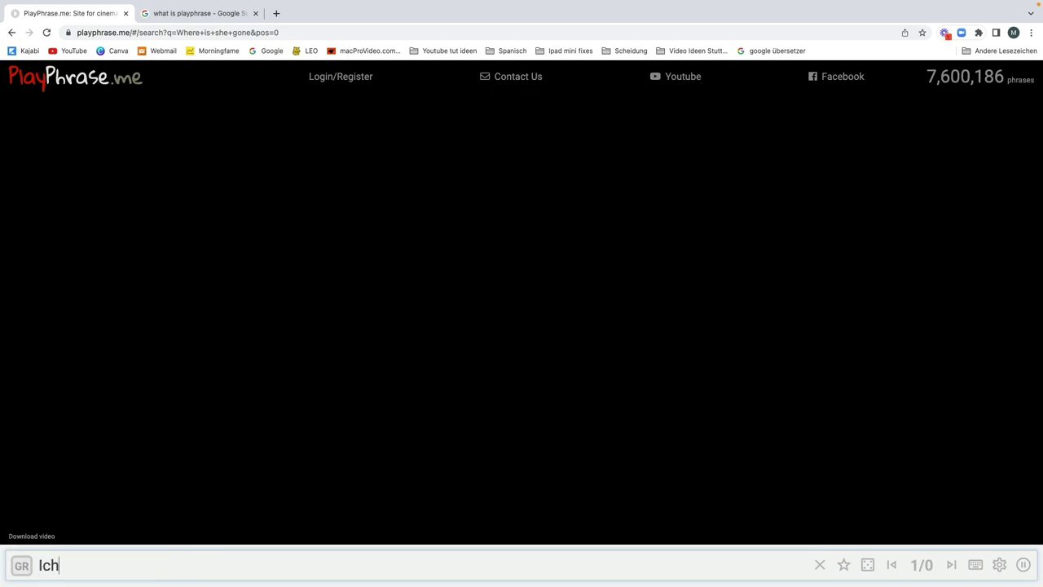
text(h)
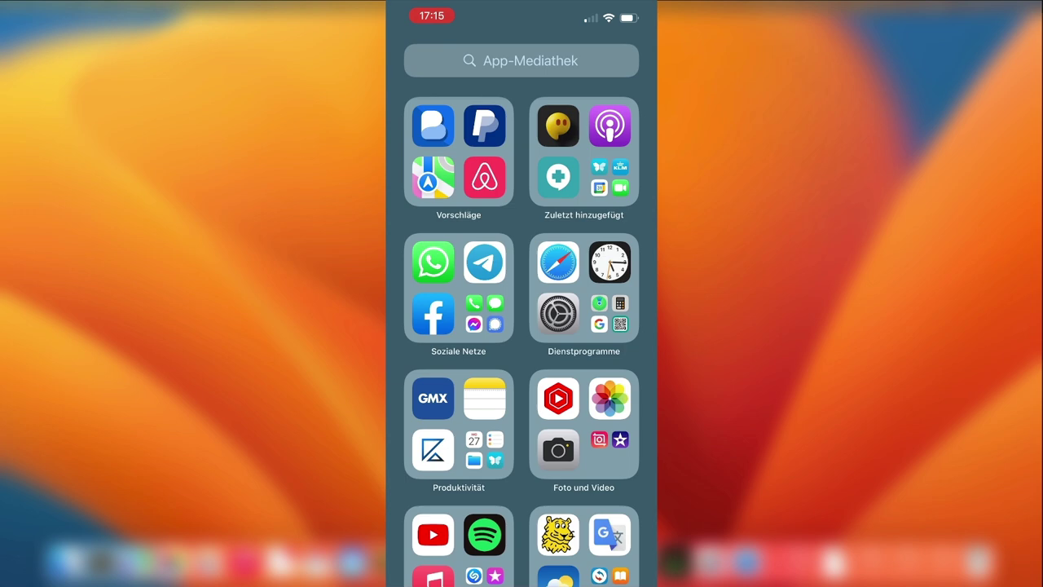
Open the songwriting AI app from the phone's recently added apps and look through its Hip-Hop and Pop genre tiers.
click(558, 125)
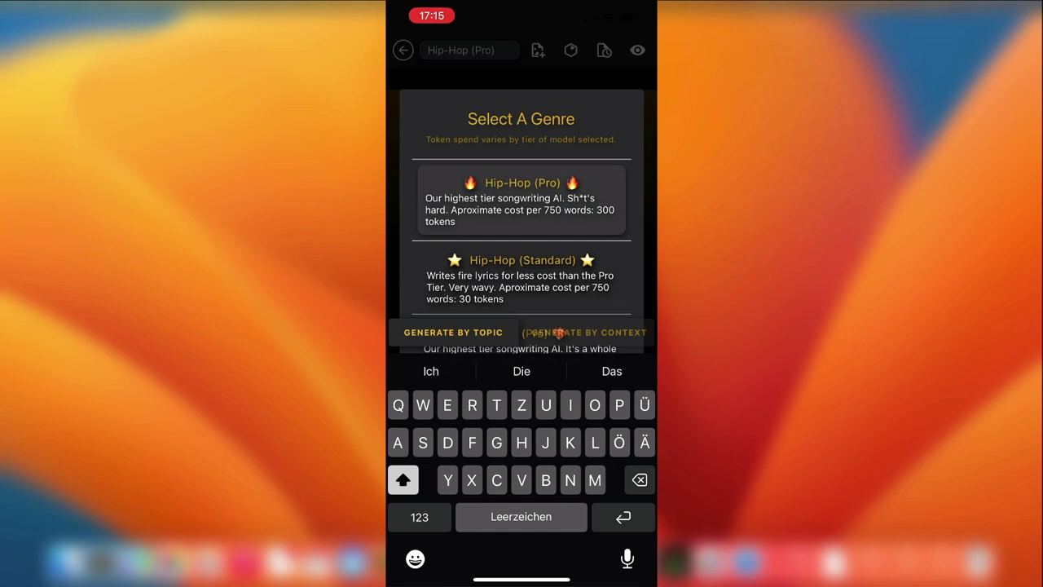
scroll(522, 236, down, 2)
scroll(522, 237, up, 2)
scroll(521, 236, down, 2)
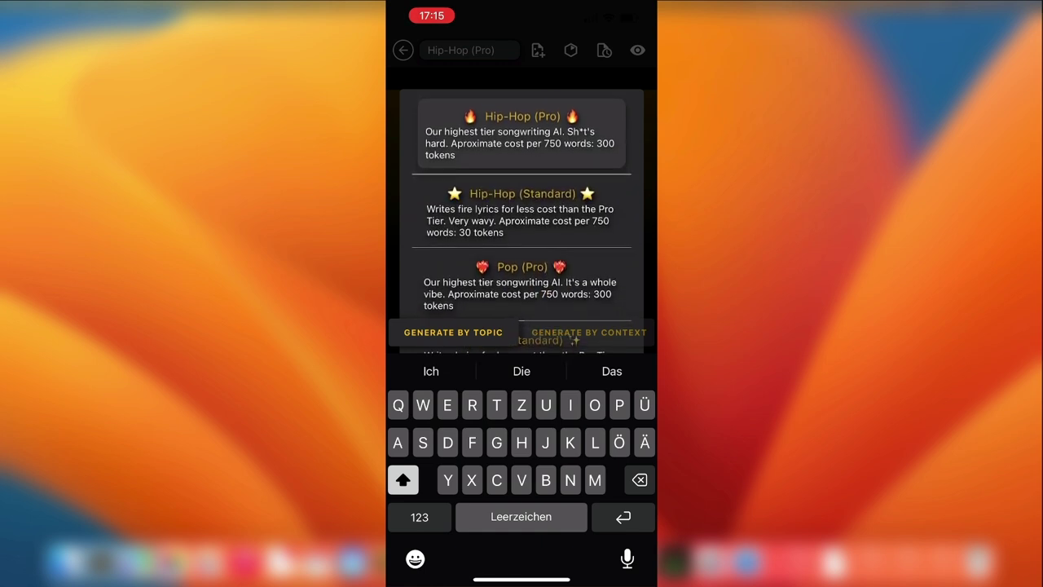
scroll(522, 237, up, 2)
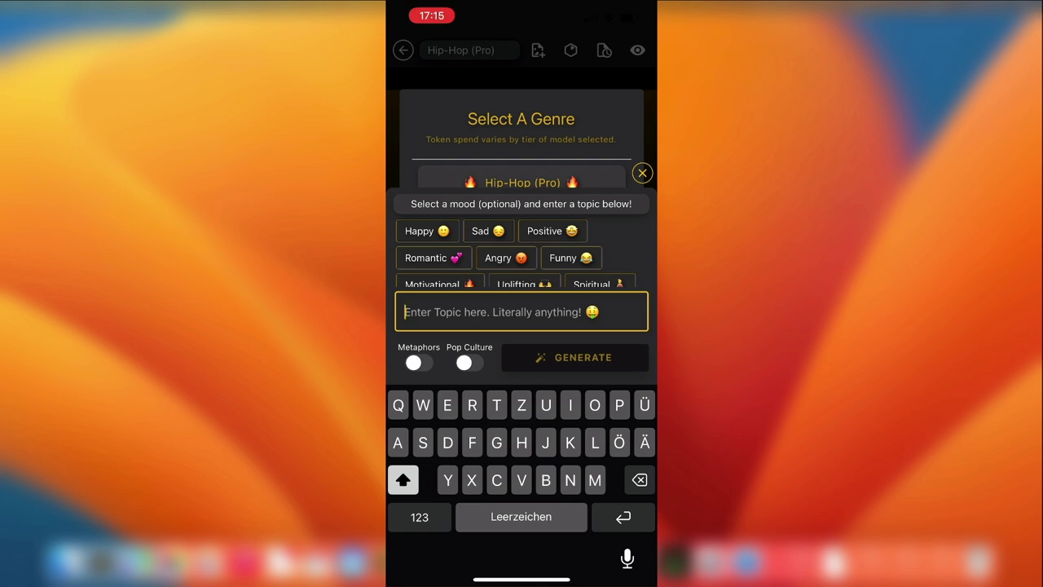
Generate Hip-Hop (Pro) lyrics on the topic "My girl has left me".
text(My girl has)
text(left me)
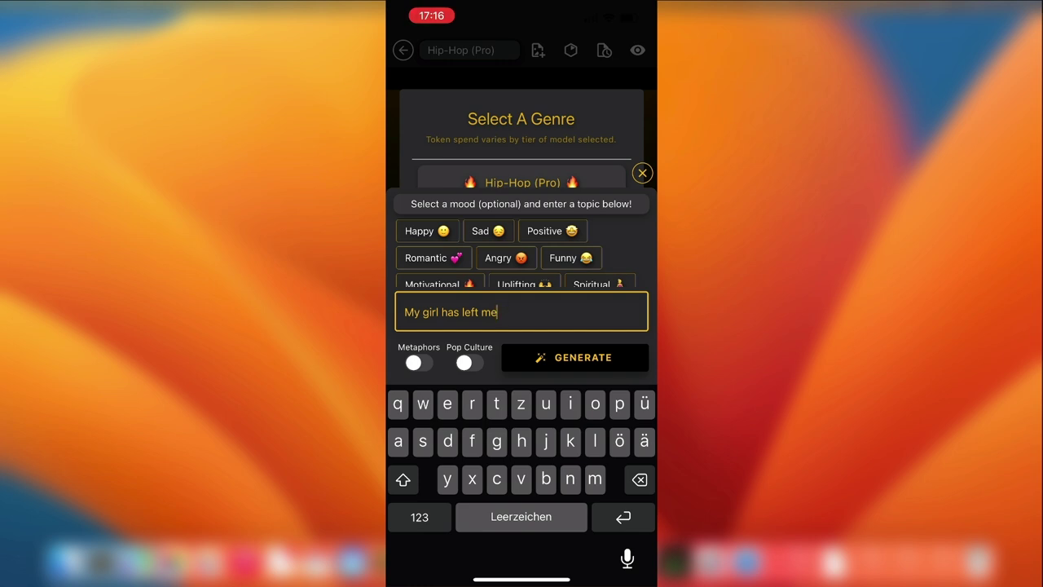
key(Return)
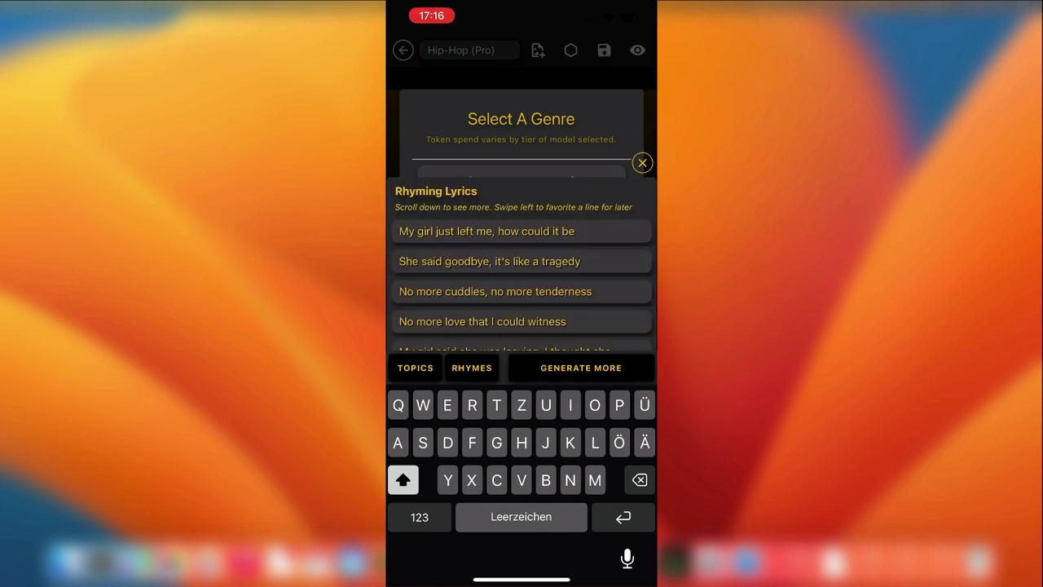
Read through the generated rhyming lyrics from the first line to the last and back.
scroll(521, 277, down, 2)
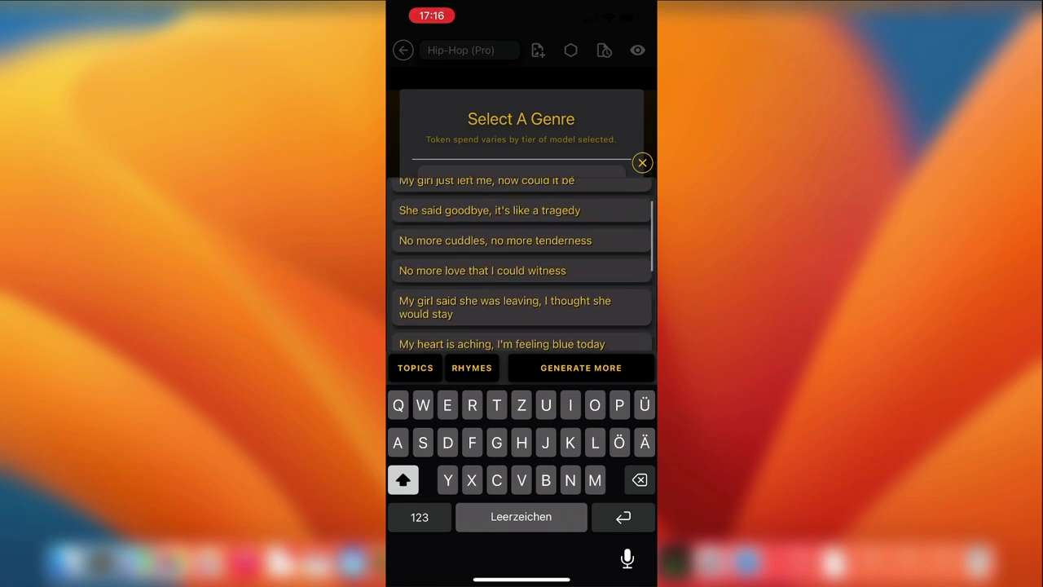
scroll(521, 277, up, 2)
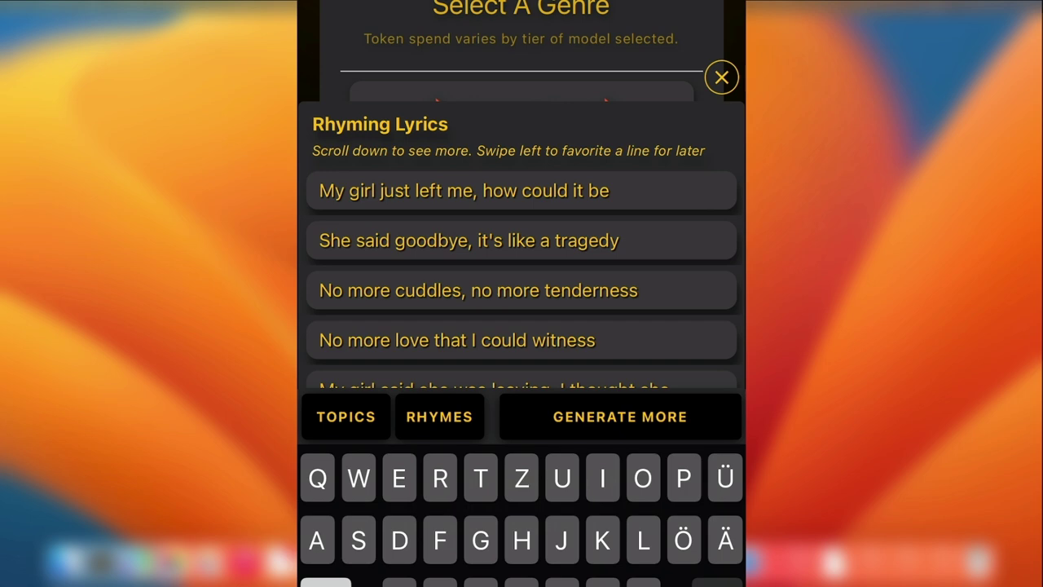
scroll(521, 277, down, 2)
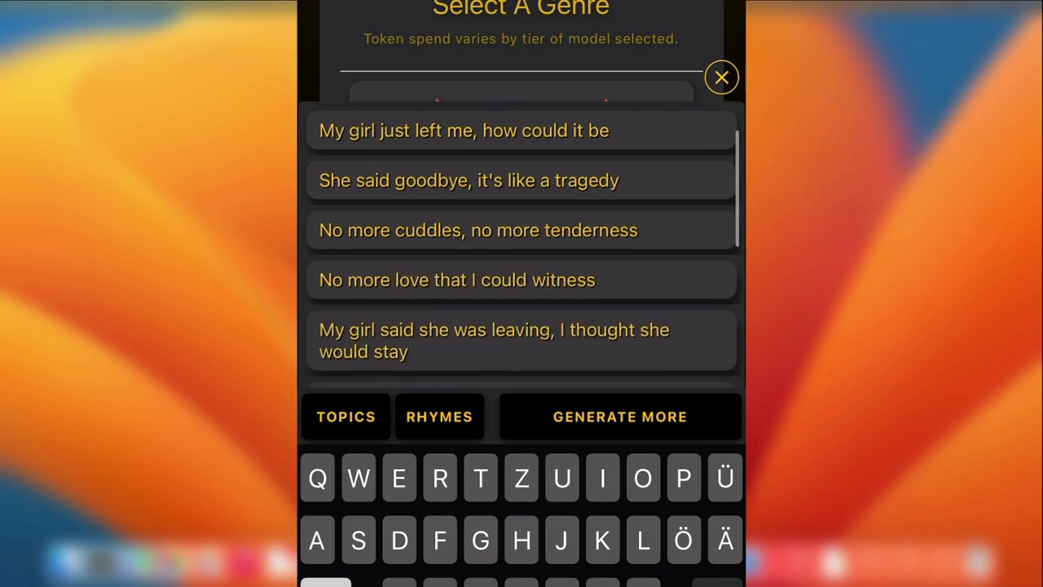
scroll(521, 245, down, 3)
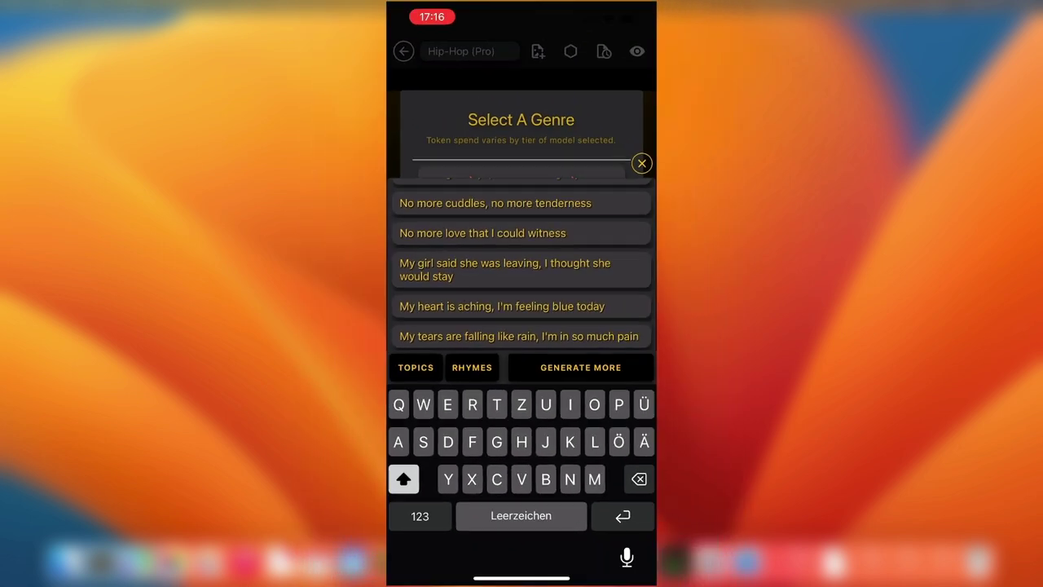
scroll(521, 245, down, 3)
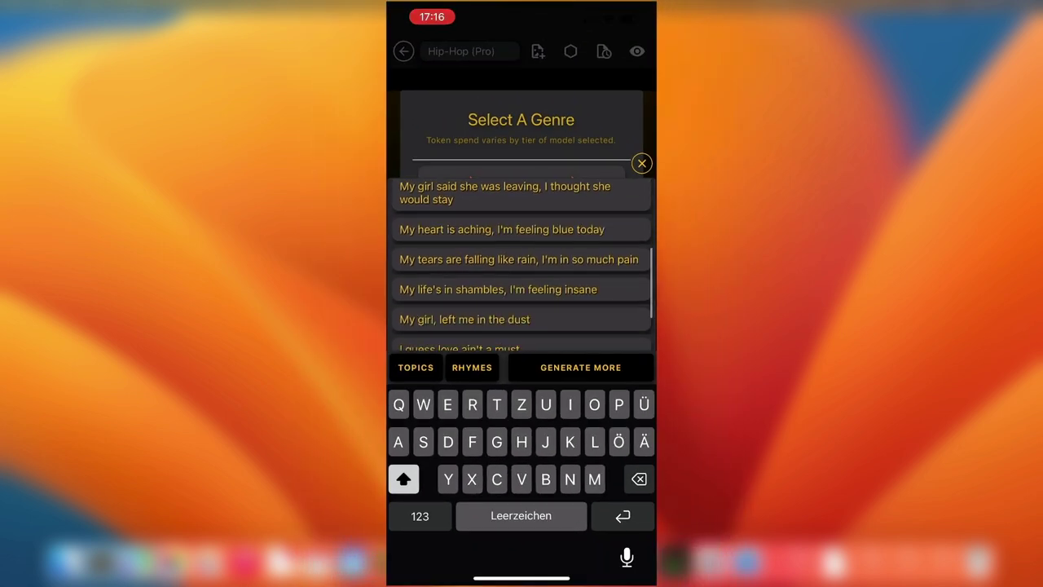
scroll(521, 261, down, 3)
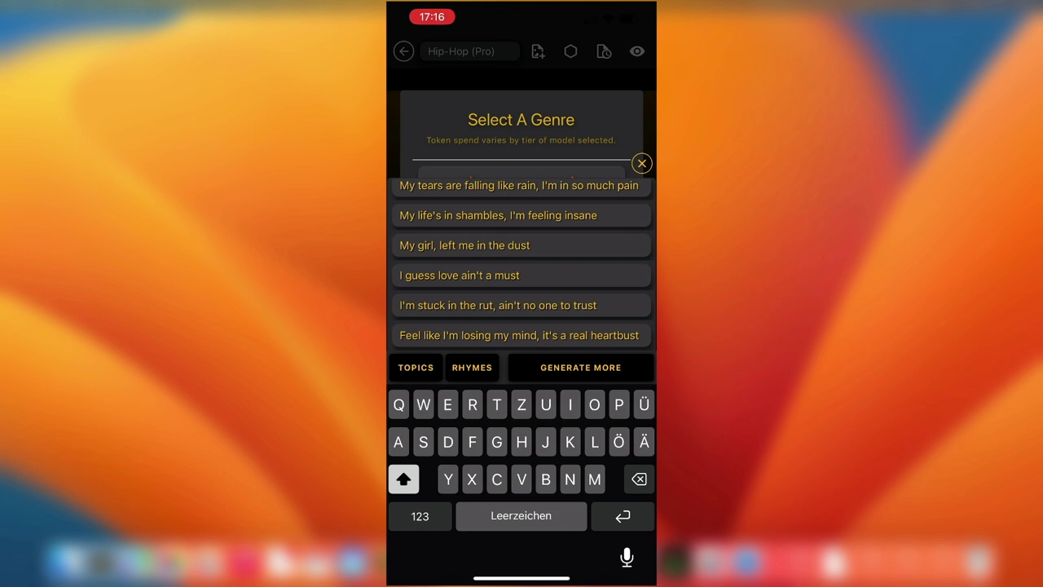
scroll(522, 268, up, 5)
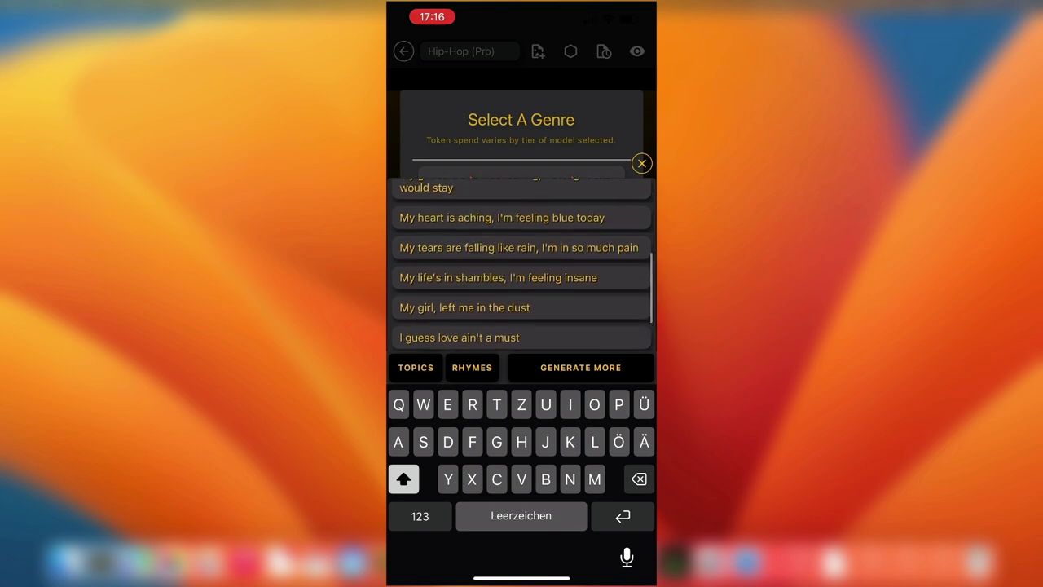
scroll(522, 267, up, 3)
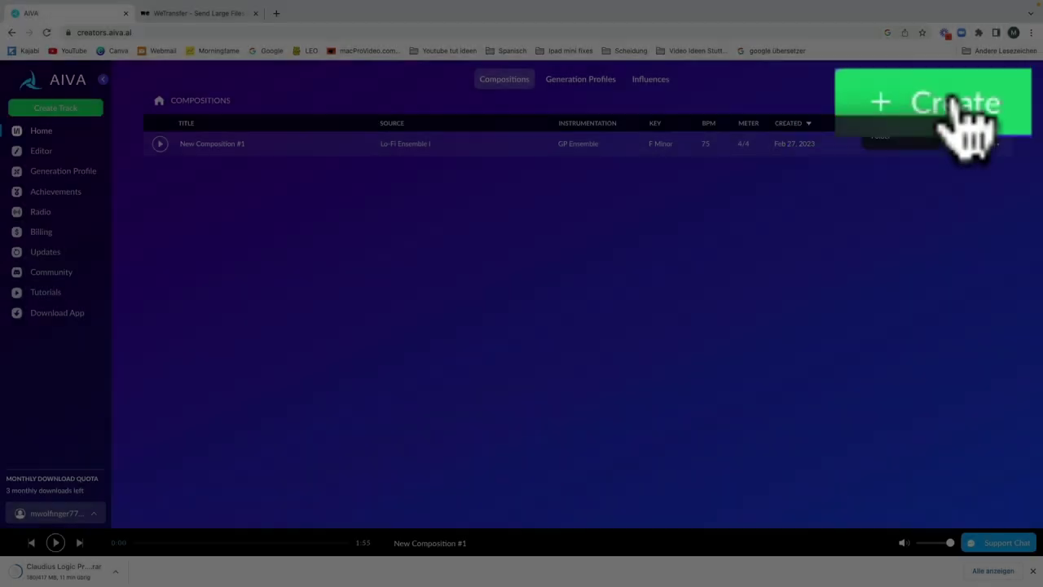
Start a new composition and look through the profiles in the generation profile library.
click(937, 102)
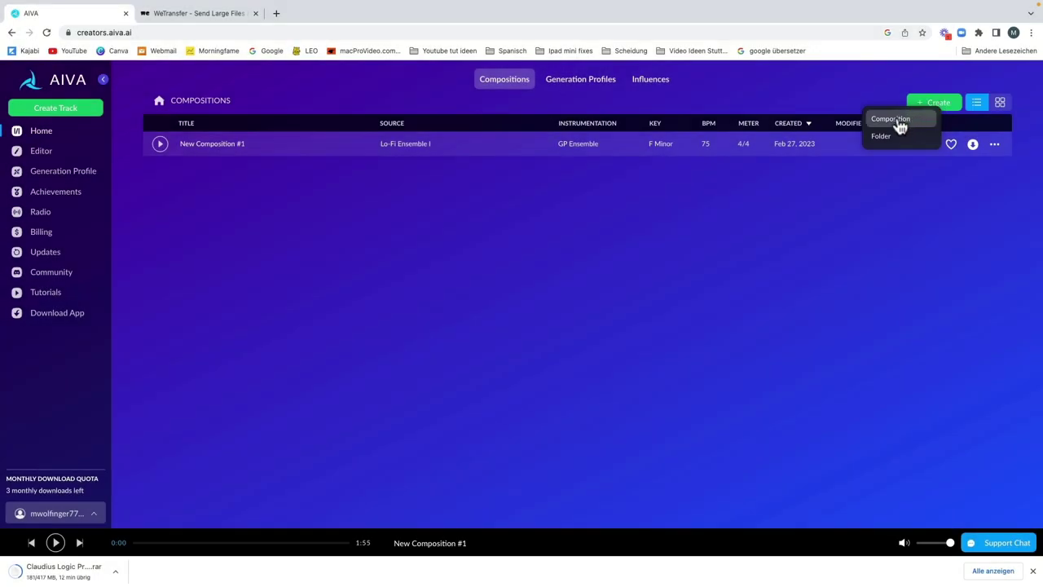
click(922, 127)
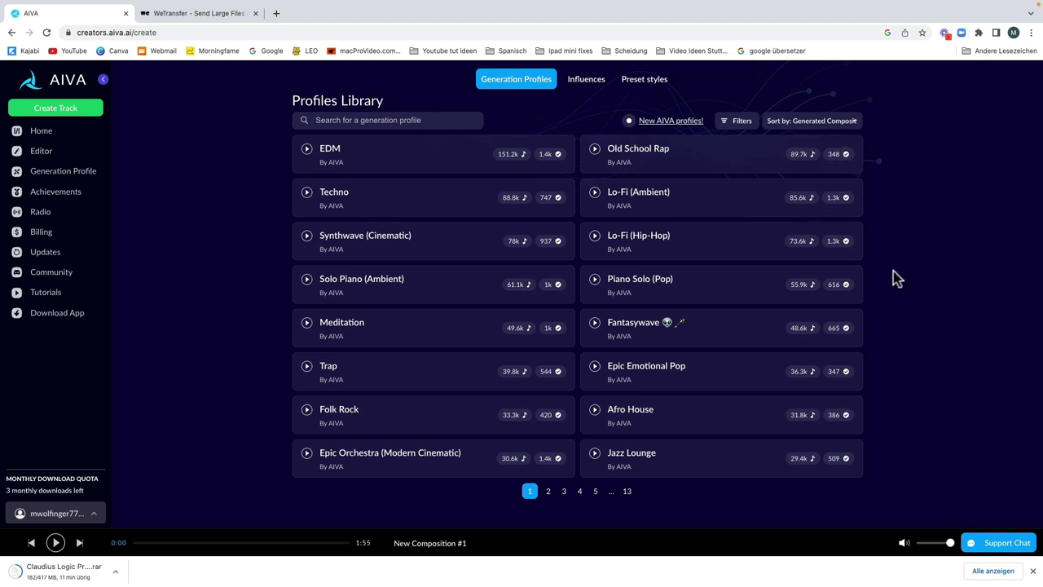
mouse_move(403, 155)
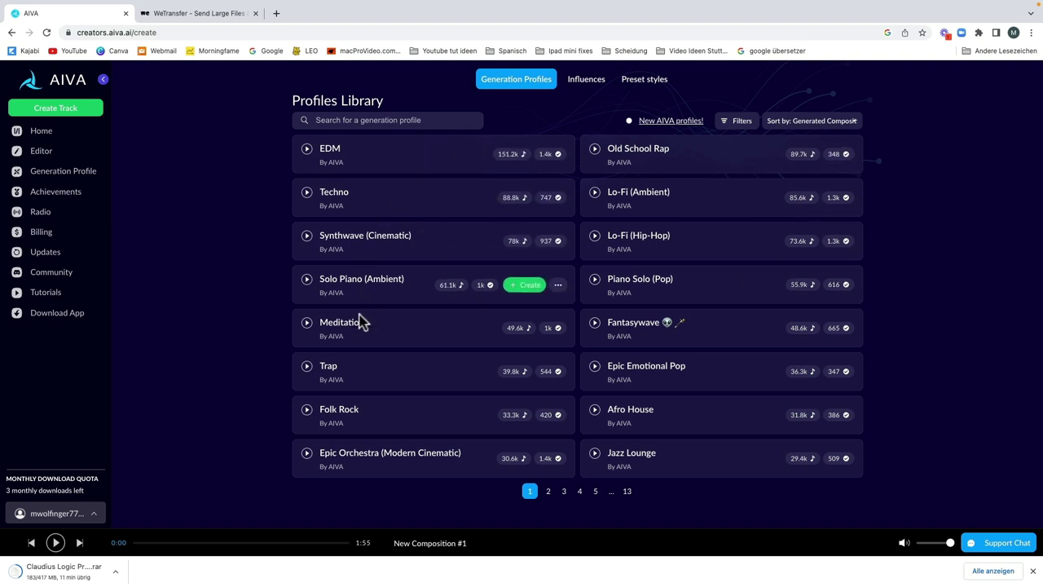
mouse_move(359, 371)
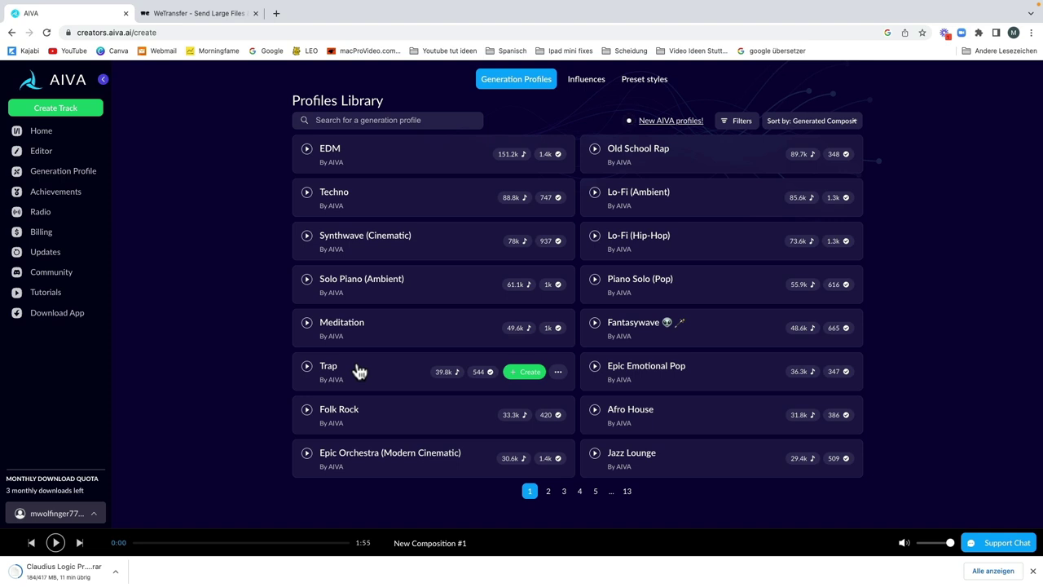
mouse_move(691, 152)
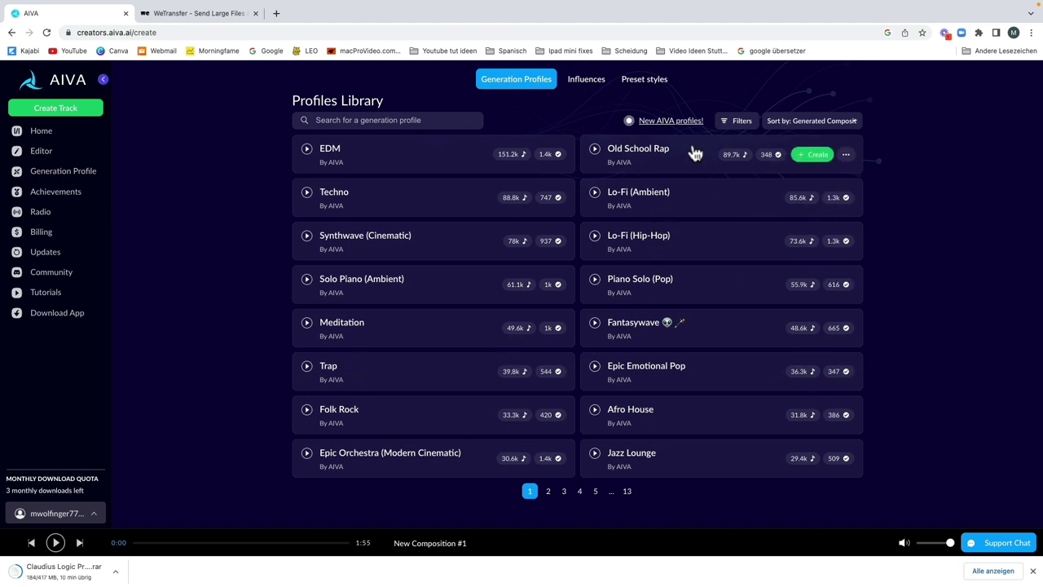
mouse_move(612, 215)
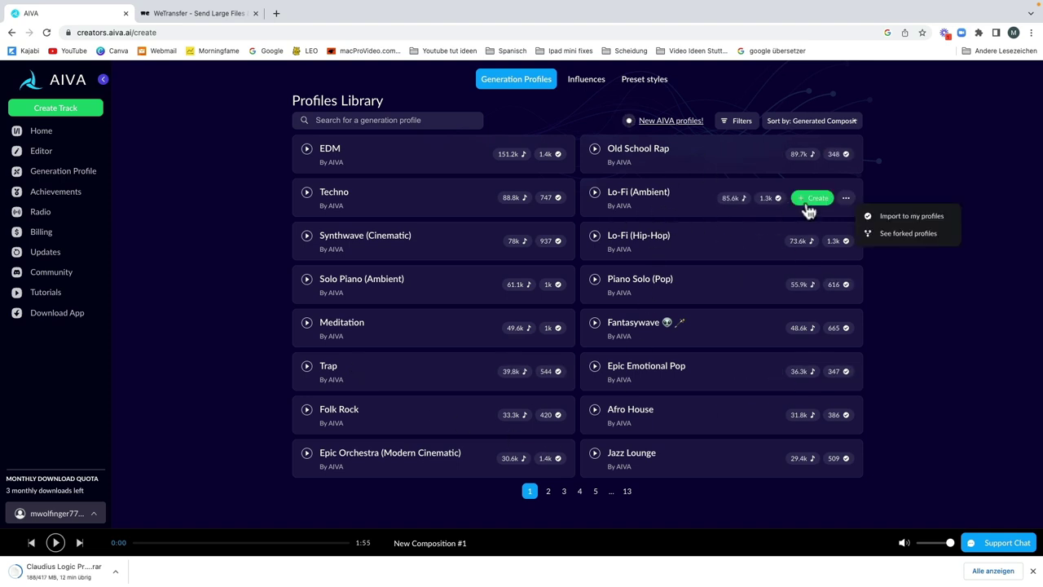
Create one composition from the Lo-Fi (Ambient) profile with automatic key signature and a duration of 1'00 - 1'30.
click(812, 198)
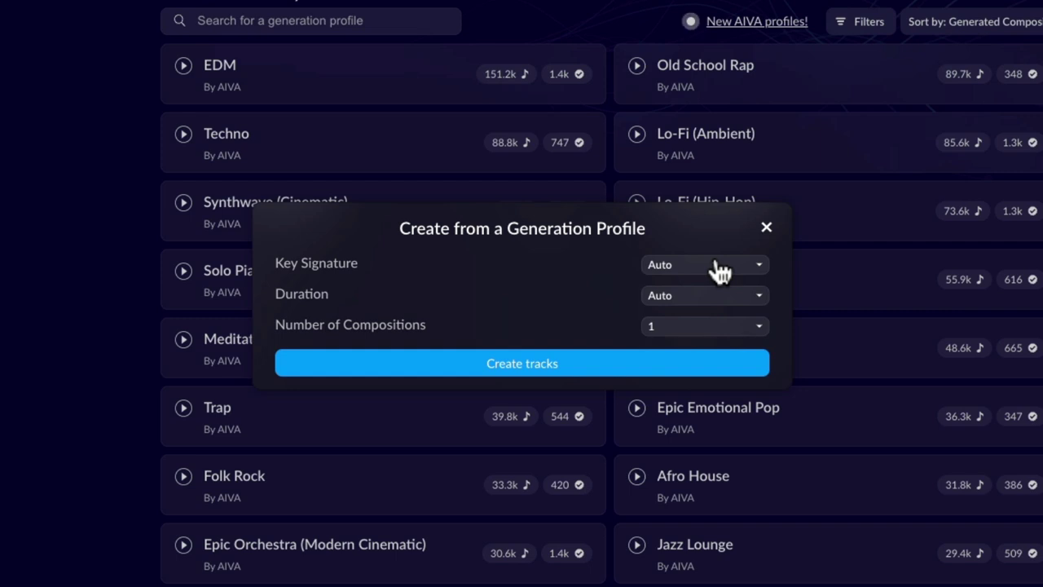
click(757, 295)
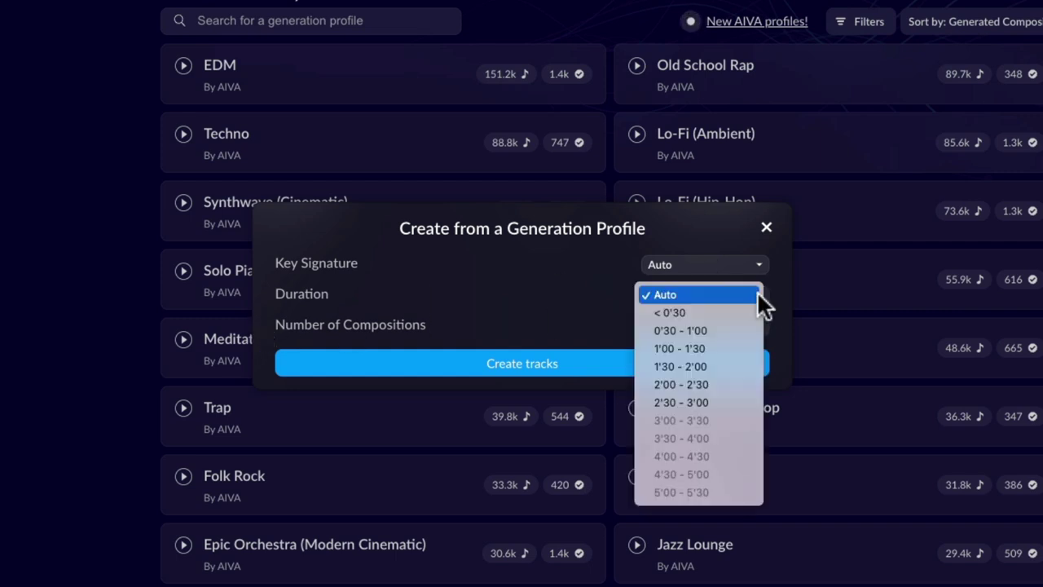
click(702, 348)
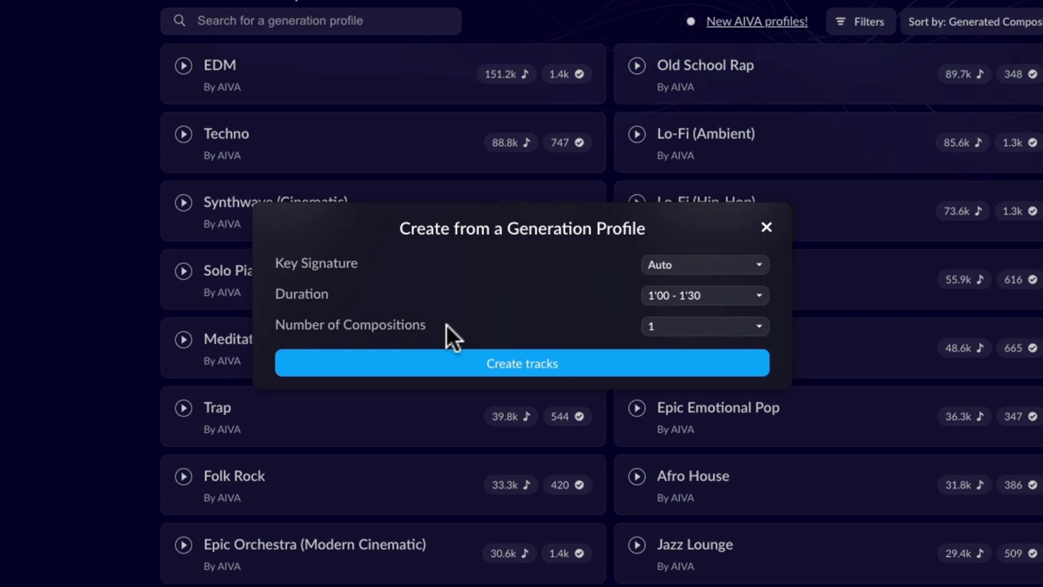
click(566, 367)
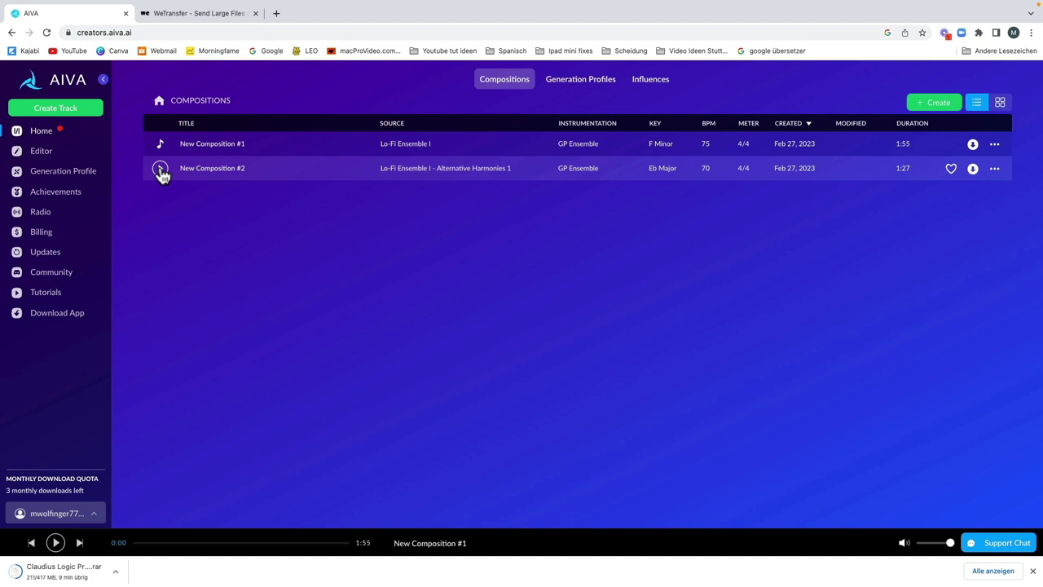
Play New Composition #2 and switch the computer's sound output to Scarlett 18i20 USB.
click(160, 170)
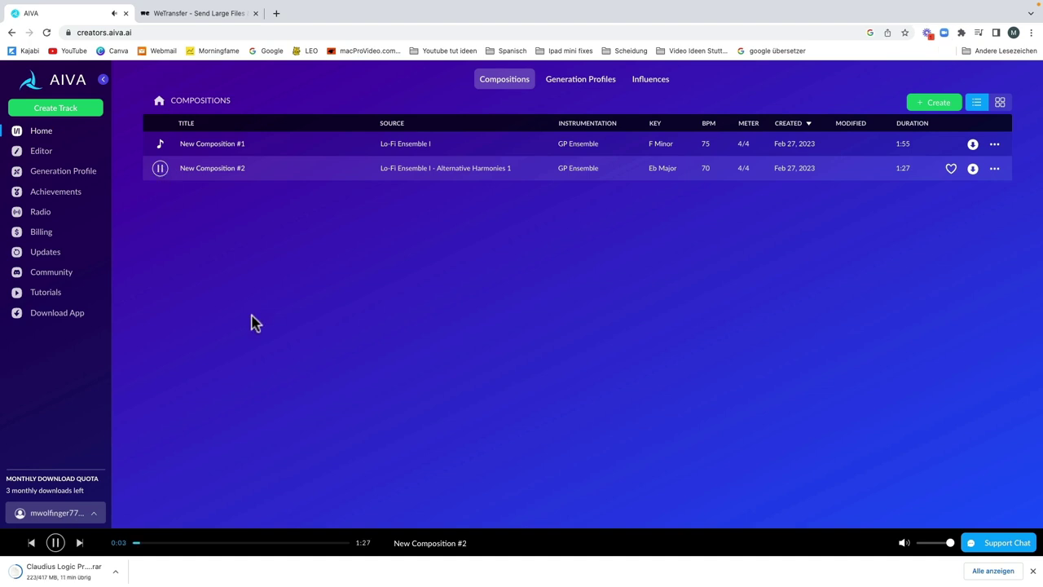
mouse_move(844, 4)
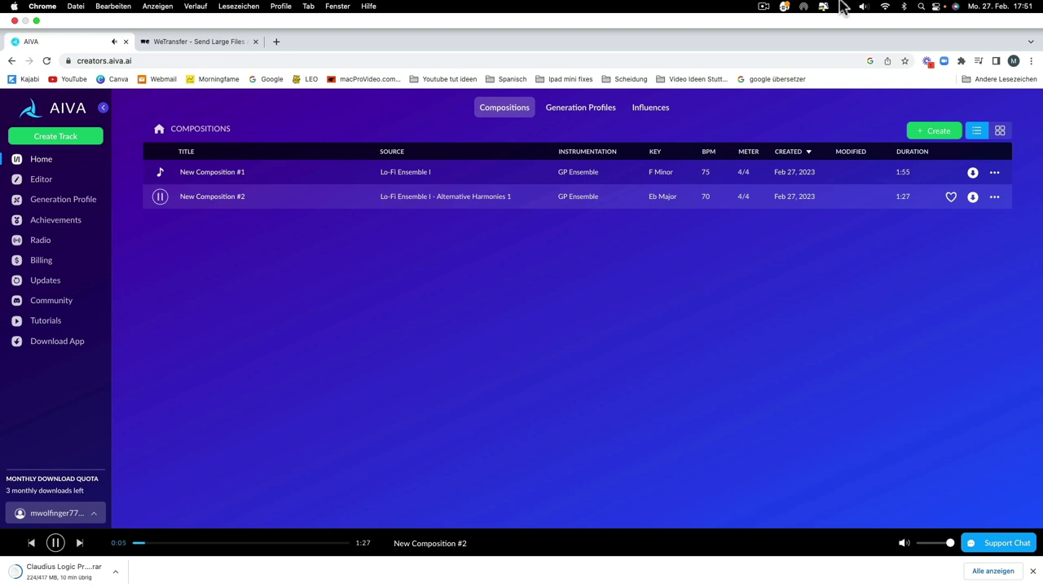
click(863, 7)
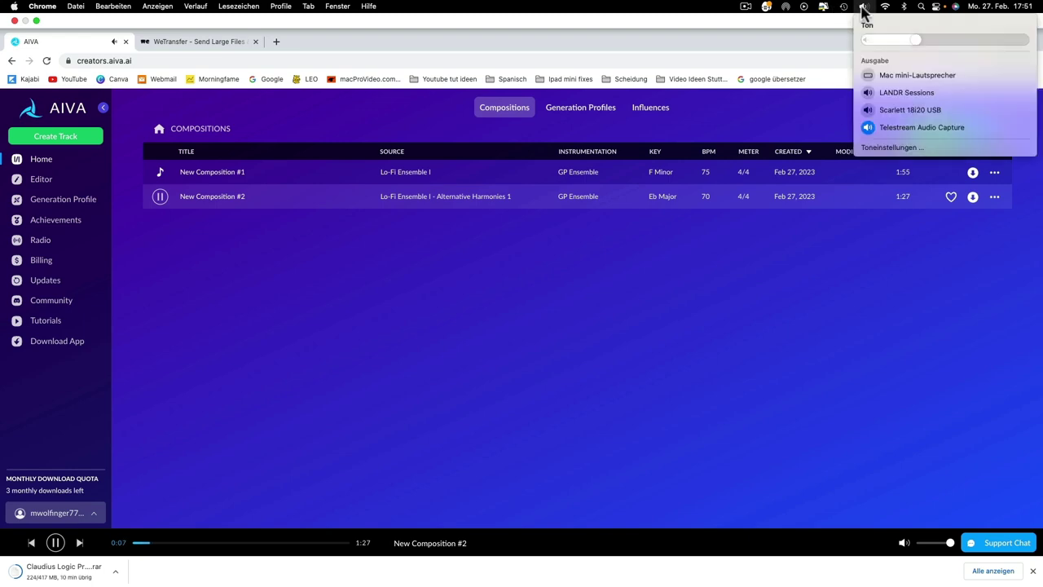
click(863, 114)
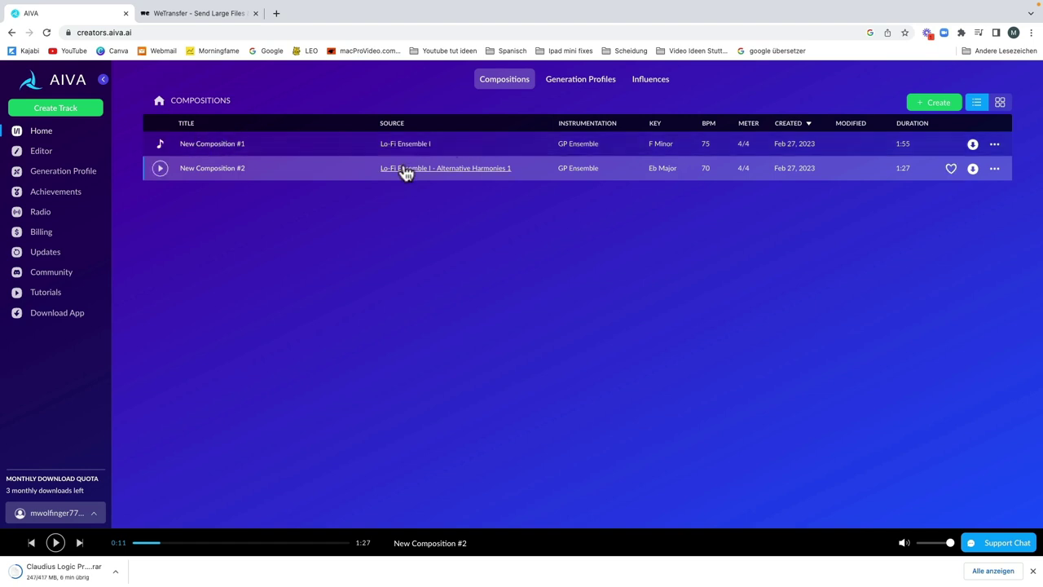
Listen to the first seconds of New Composition #1, pause it and select New Composition #2 in the list.
click(160, 145)
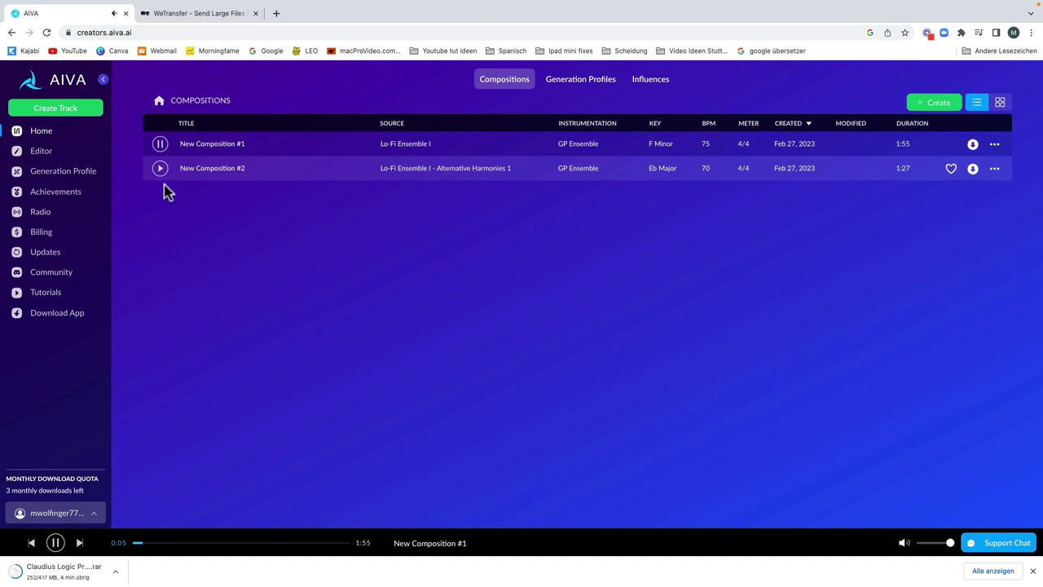
click(160, 143)
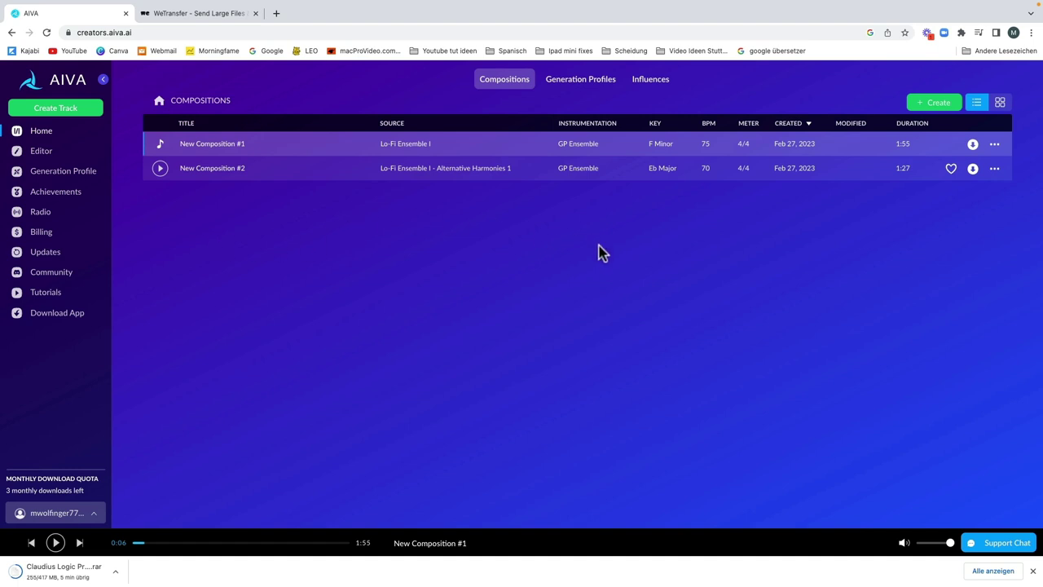
click(292, 173)
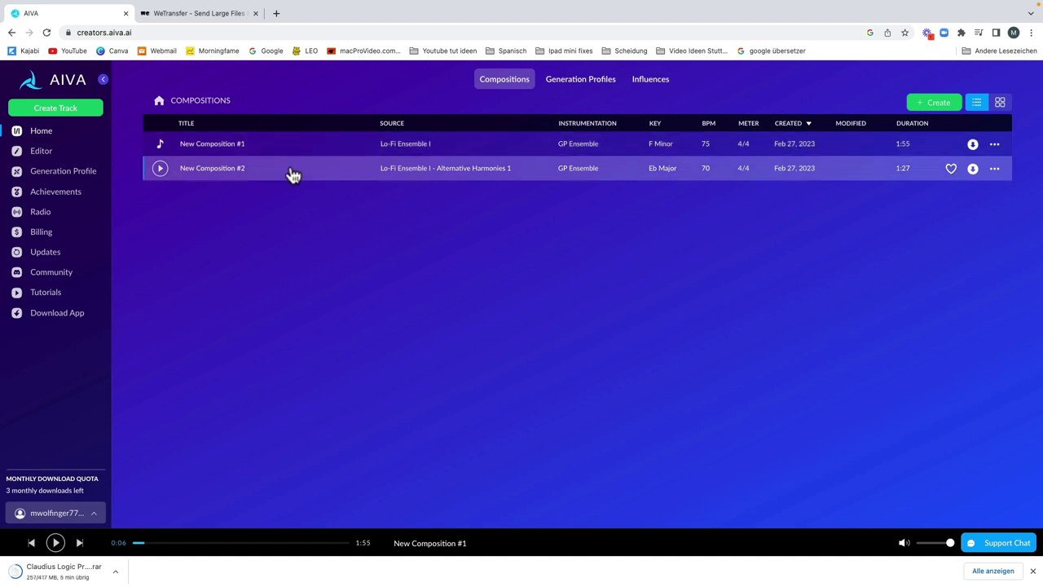
Open New Composition #1 in the editor, place the playhead in bar 18 and toggle the Melody layer's mute on and off.
click(39, 153)
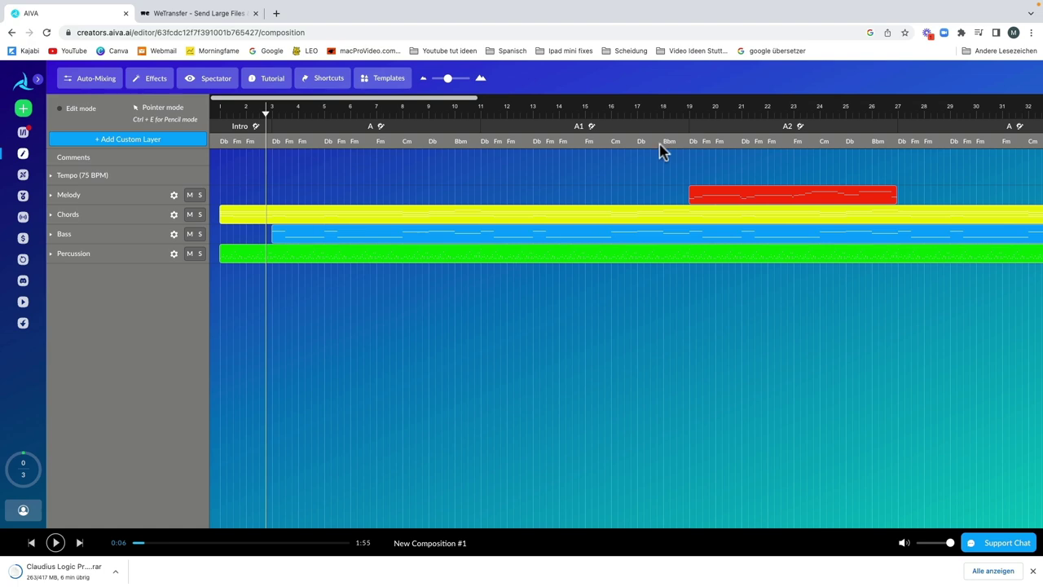
click(677, 110)
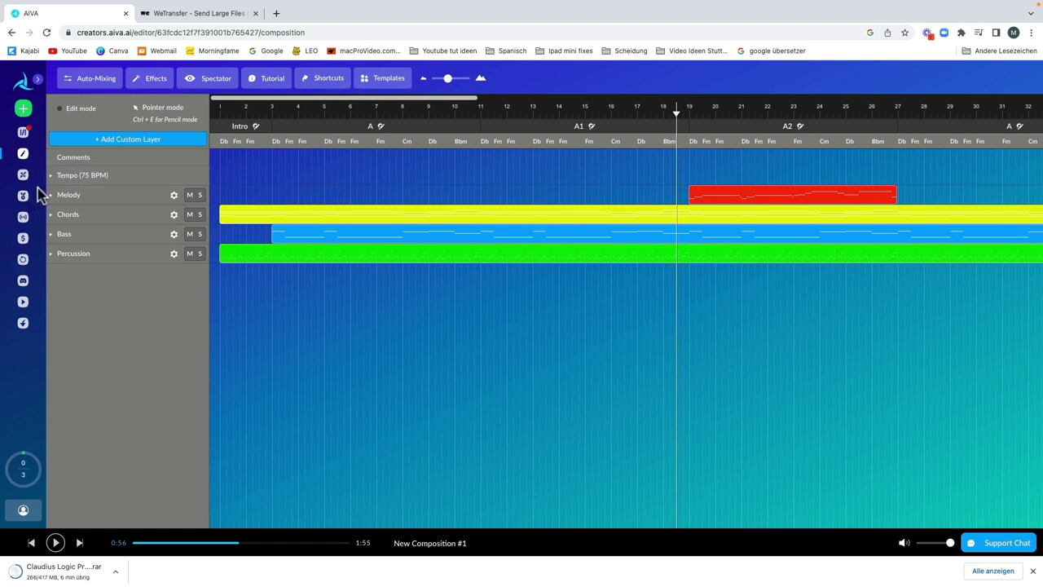
click(190, 198)
click(191, 199)
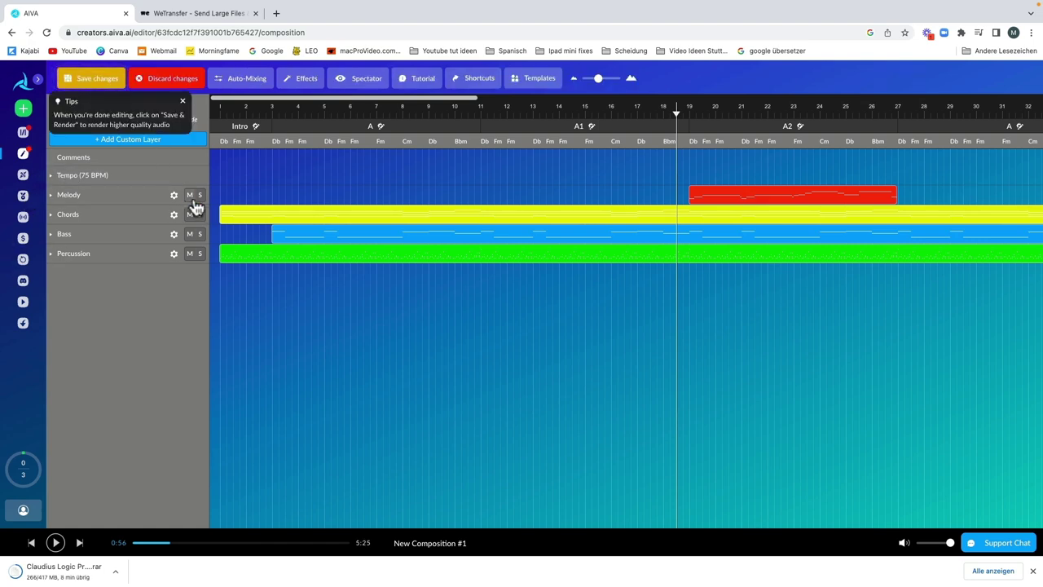
Expand the Melody layer and move a note around bar 20 to pitch E4.
click(750, 198)
drag(667, 256, 757, 333)
drag(724, 282, 722, 257)
click(726, 242)
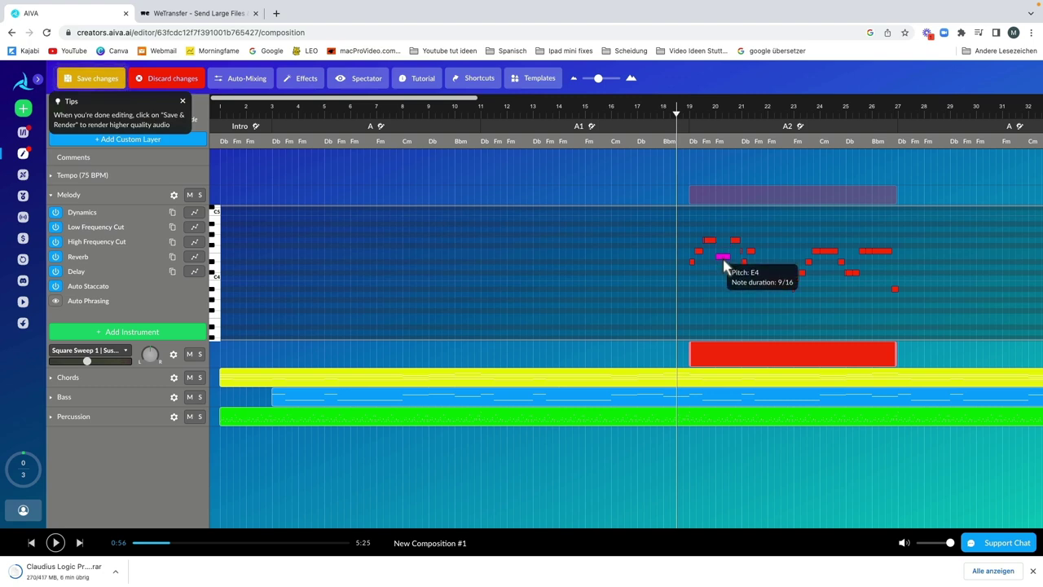
Expand the Bass layer and select and shift some of its notes.
click(560, 398)
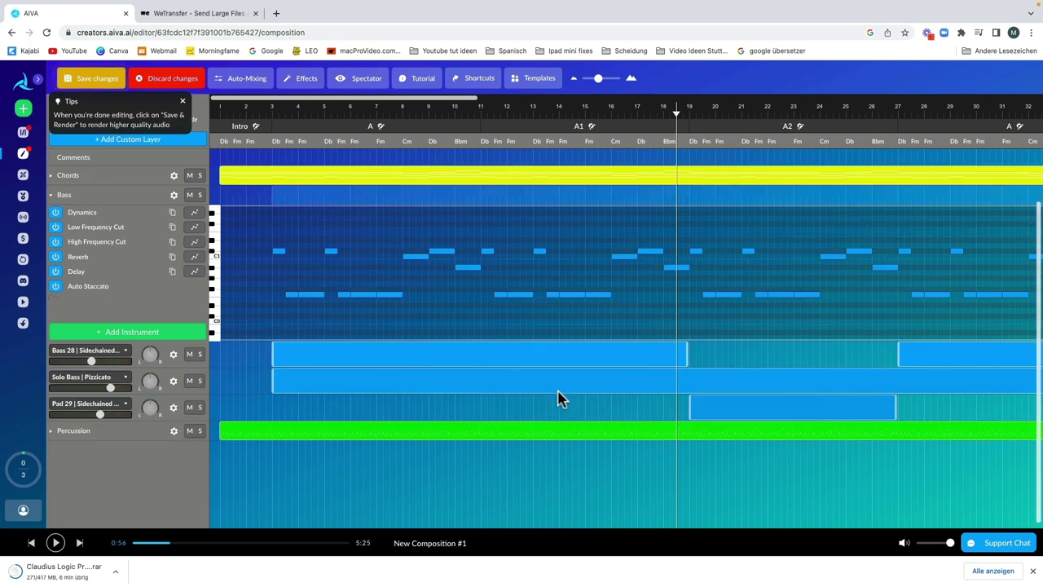
scroll(271, 293, up, 1)
drag(269, 323, 644, 348)
drag(573, 333, 575, 320)
drag(762, 324, 815, 315)
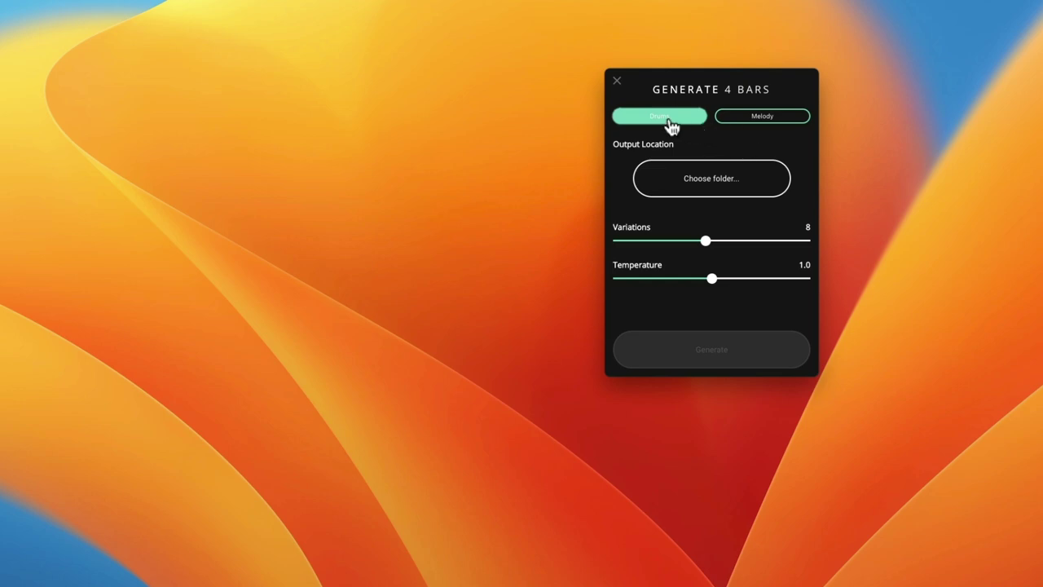
In the Generate 4 Bars app, select Melody and choose the desktop folder (Schreibtisch) as the output location.
click(754, 119)
click(711, 178)
click(652, 326)
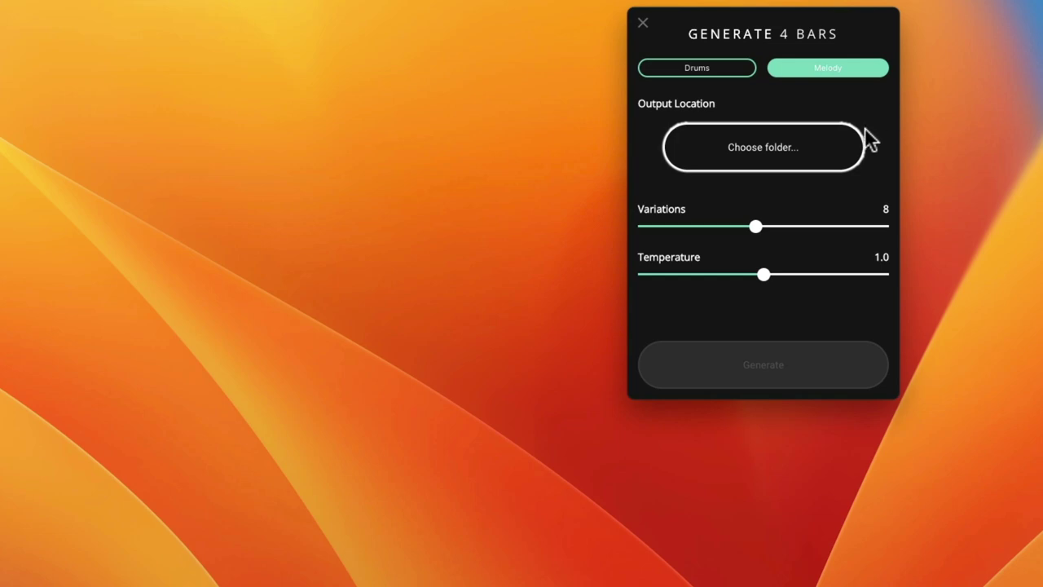
click(785, 153)
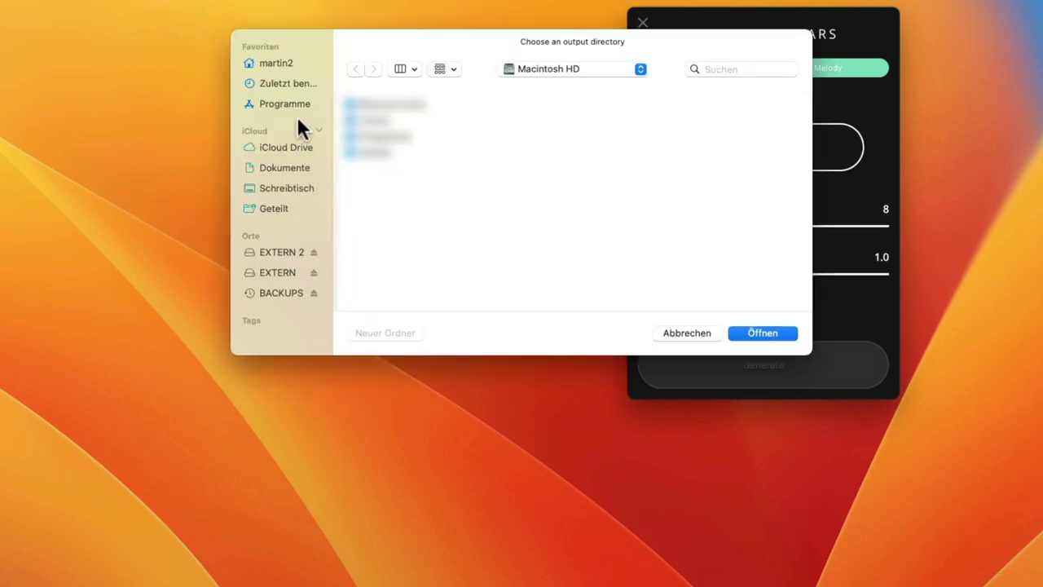
click(295, 187)
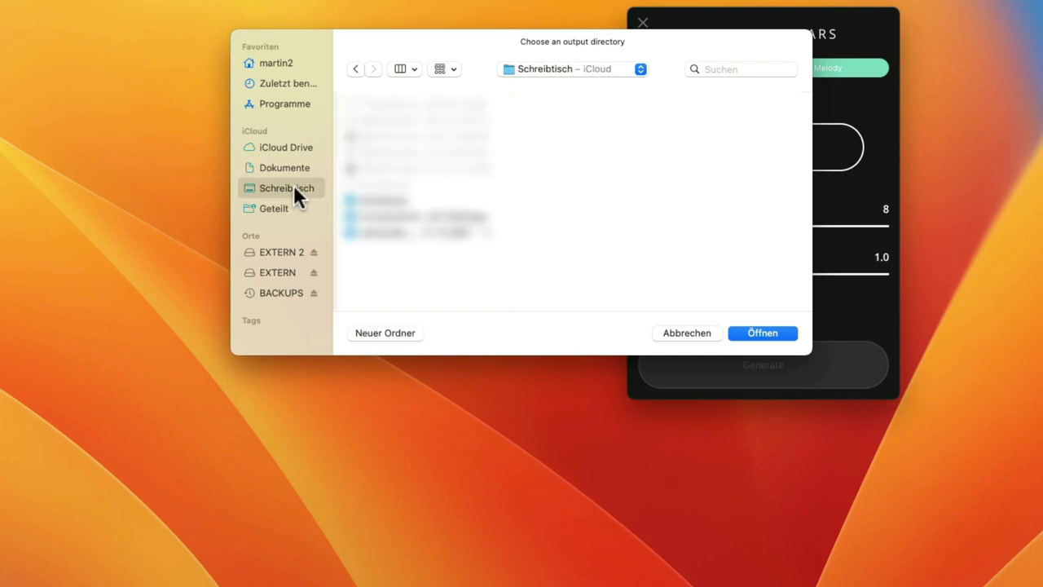
click(783, 333)
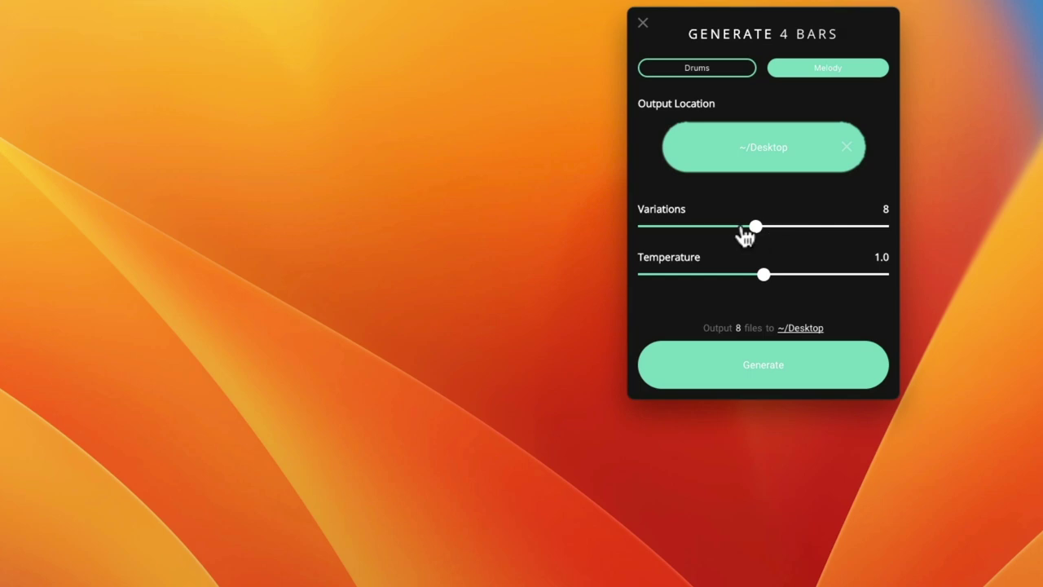
Set Variations to 4 and Temperature to 1.4, and generate drum MIDI files to the desktop.
drag(760, 233, 691, 230)
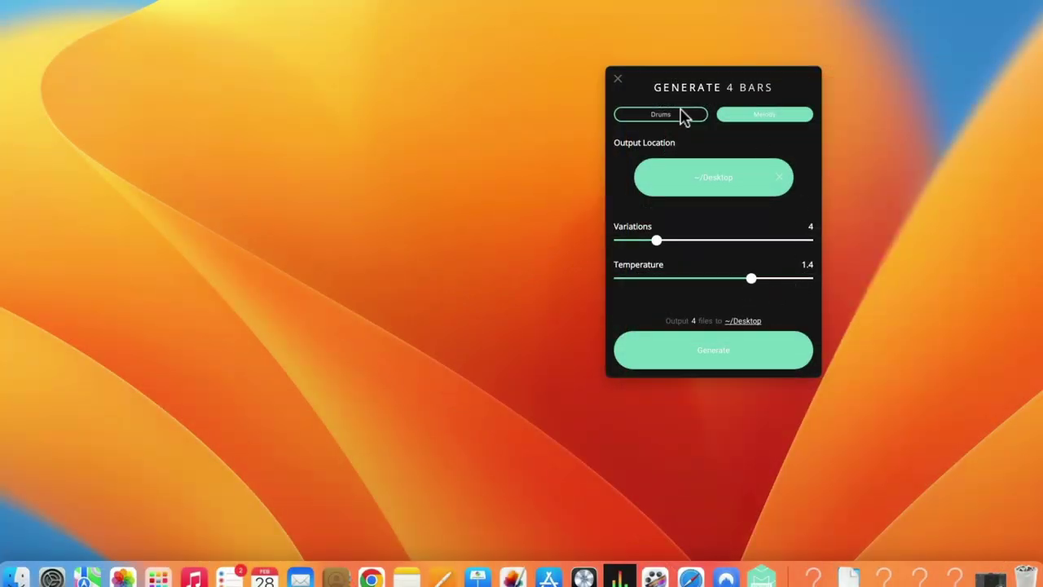
click(671, 120)
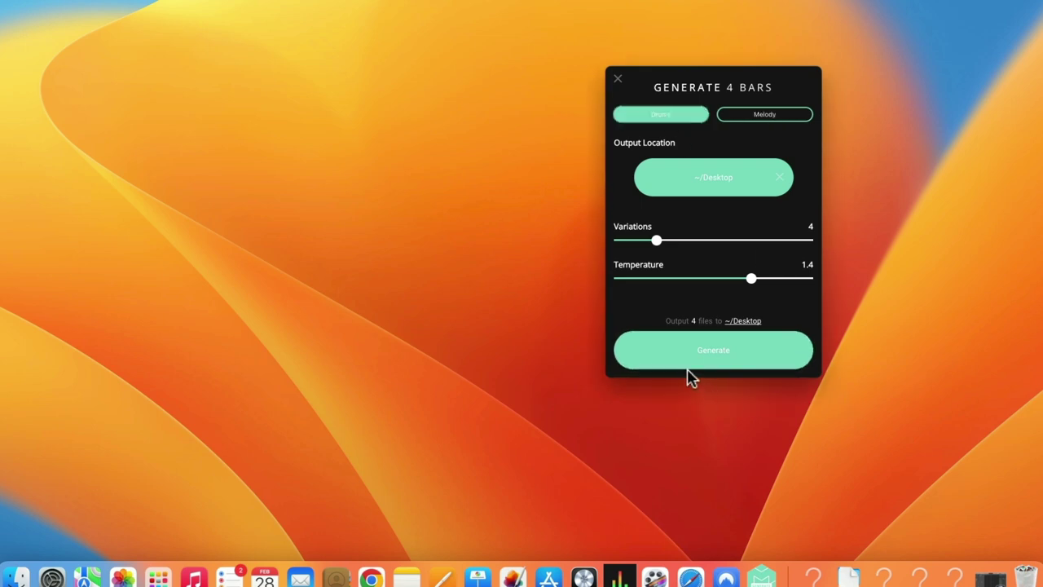
click(714, 355)
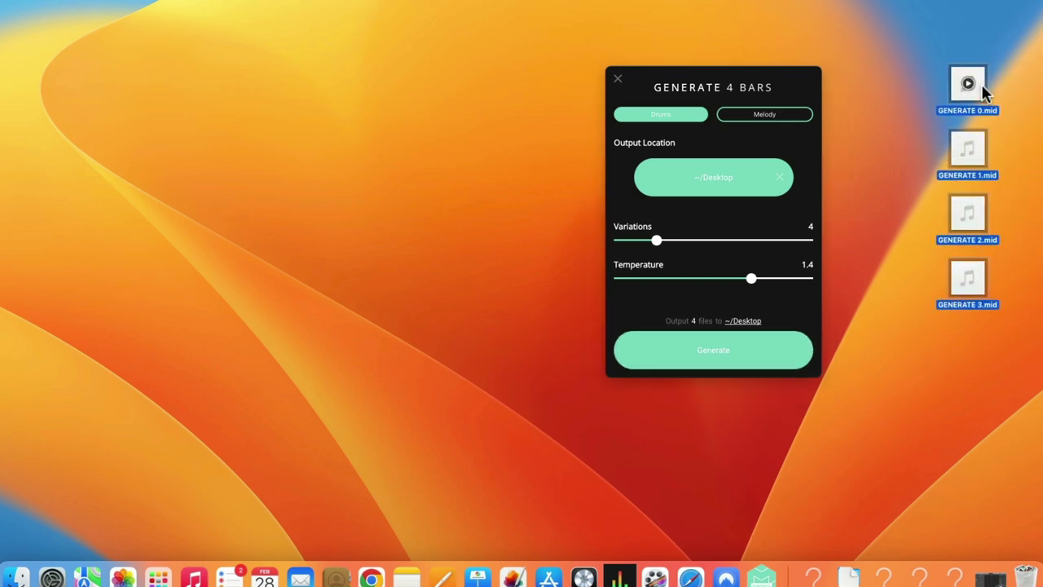
Switch to the Logic Pro project and import the four MIDI files GENERATE 0 to GENERATE 3 at bar 1 below the Atlanta track.
click(600, 561)
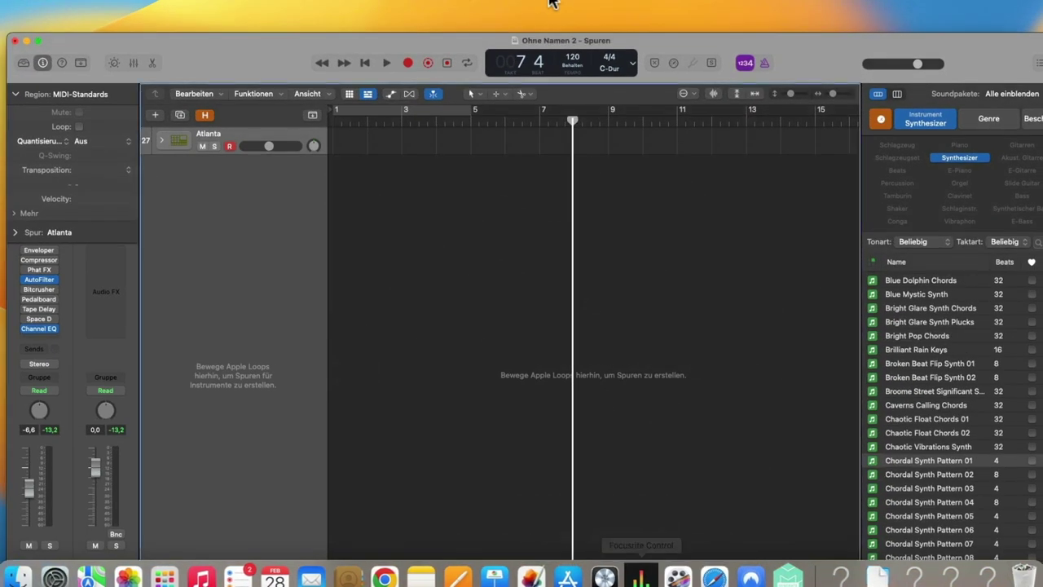
drag(812, 67, 586, 31)
drag(968, 86, 140, 223)
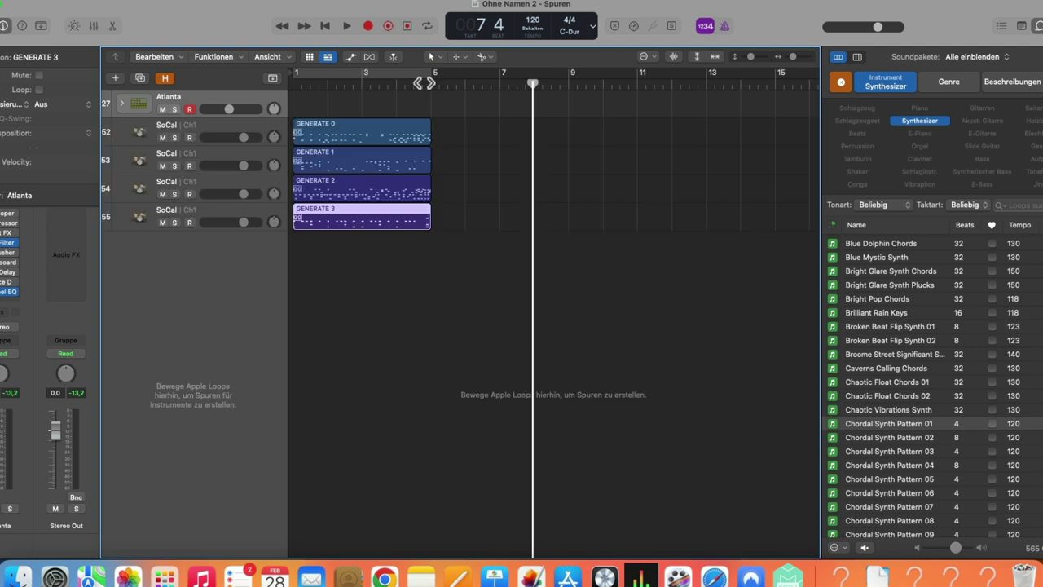
click(436, 334)
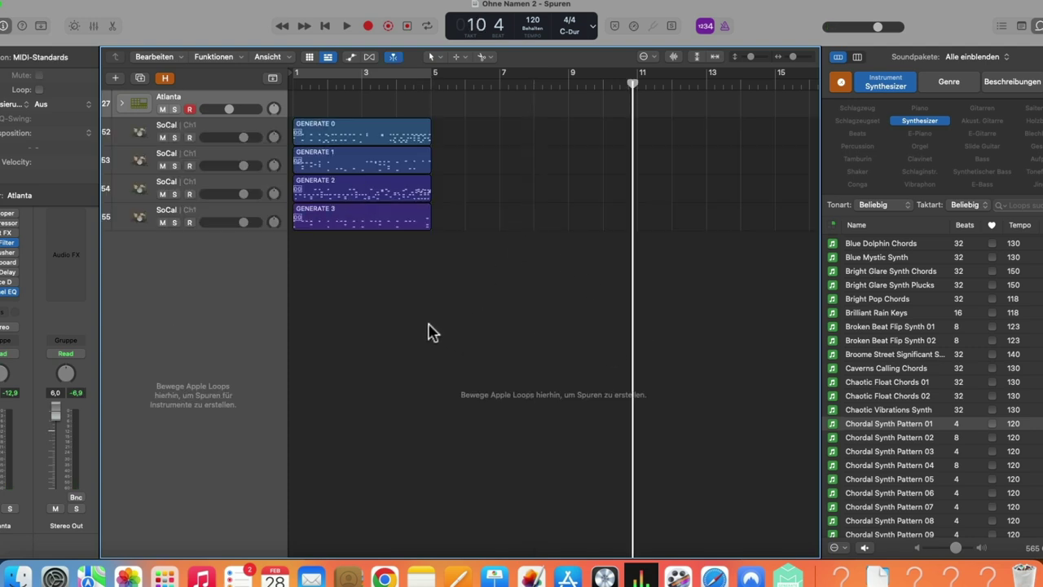
Arrange GENERATE 2, GENERATE 0 and GENERATE 3 on the Atlanta track, starting at bars 1, 5 and 9.
drag(308, 189, 436, 133)
drag(330, 220, 606, 105)
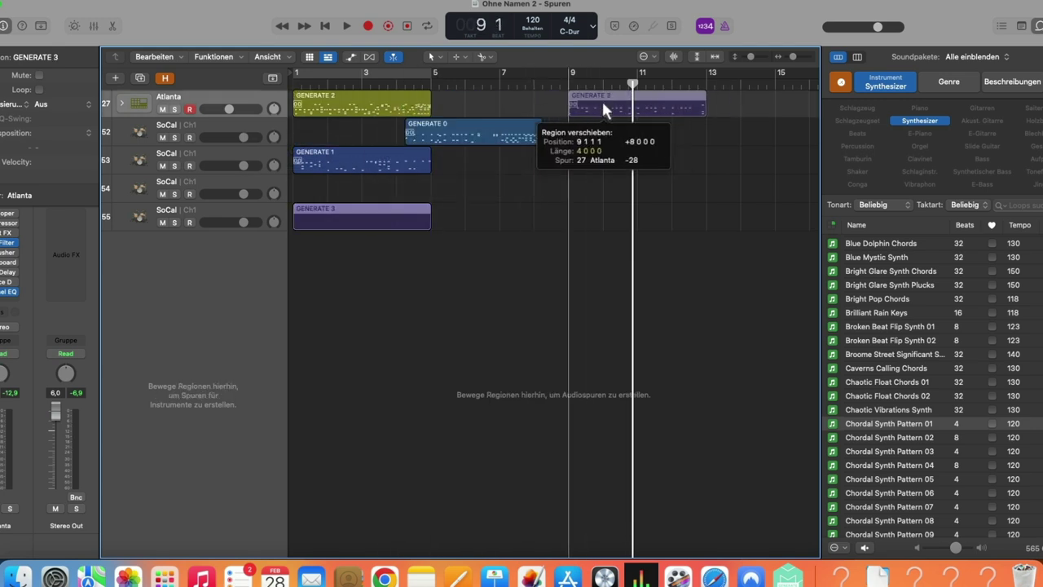
drag(473, 133, 499, 105)
Mute the GENERATE 1 region and play the arrangement from the beginning.
click(318, 158)
key(m)
key(Return)
key(space)
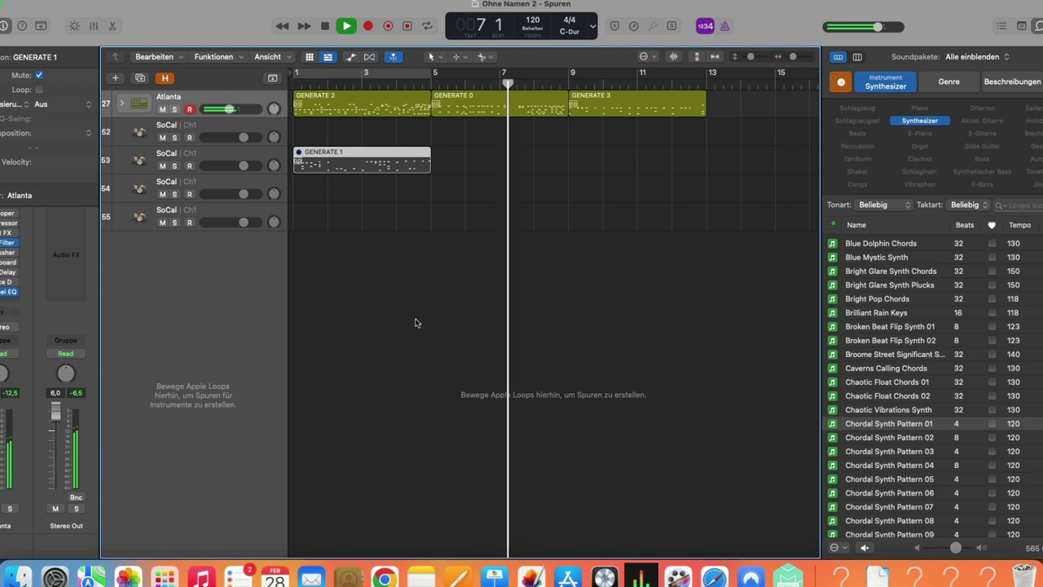
Stop playback and inspect the notes of the GENERATE 2 region in the piano roll.
key(space)
click(343, 95)
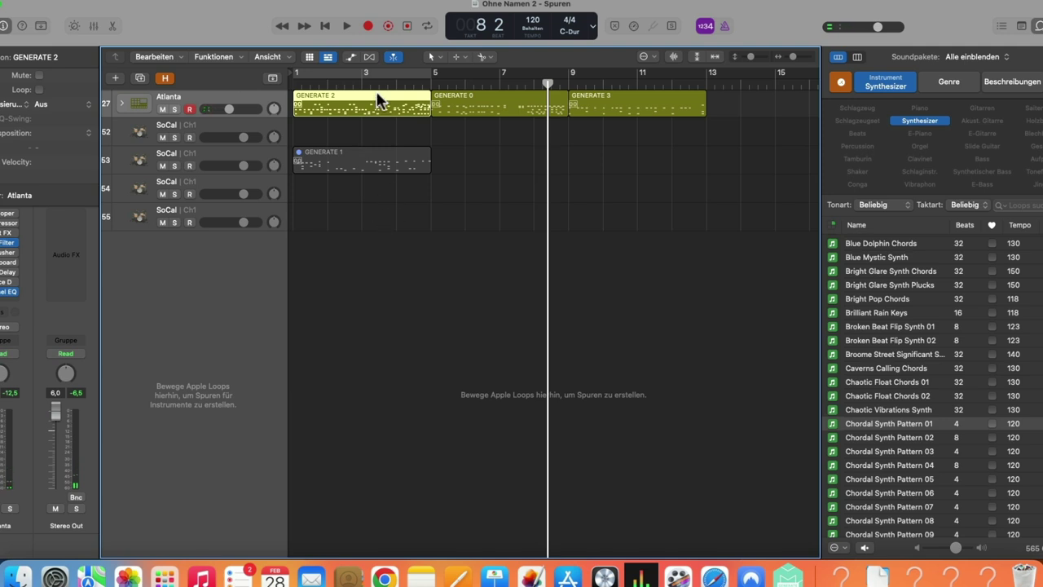
double_click(377, 99)
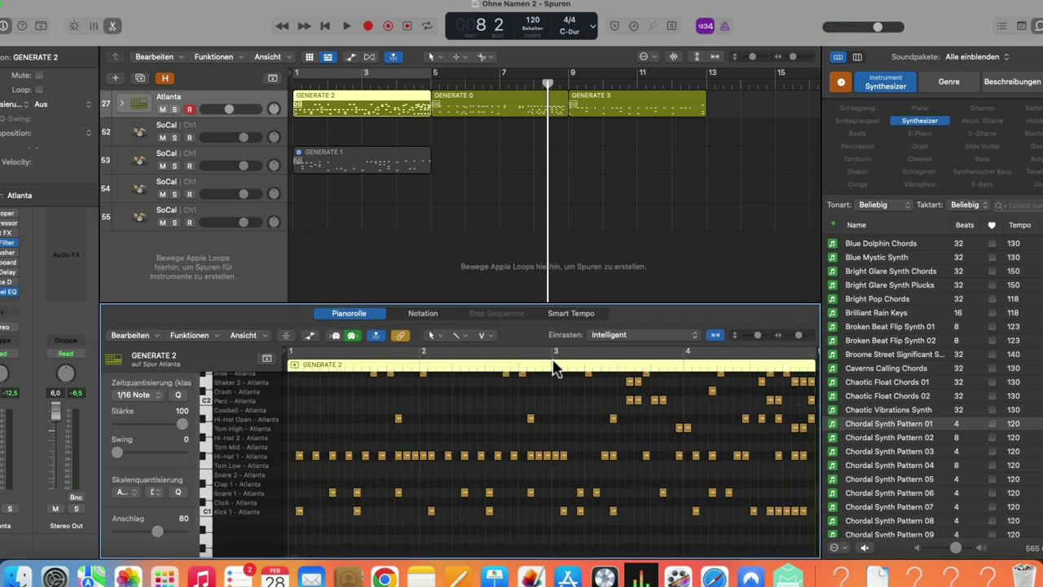
key(e)
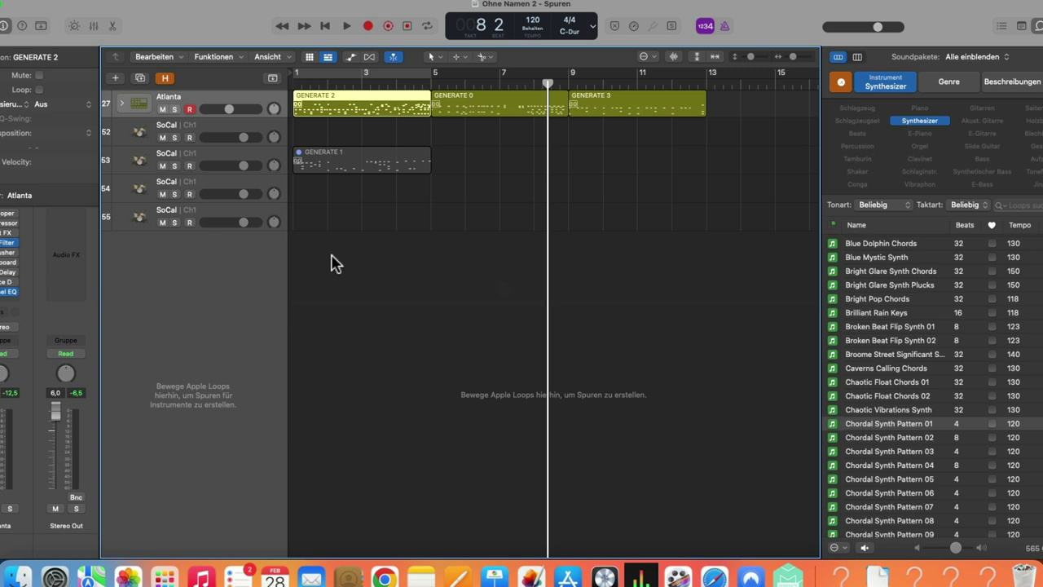
Delete the three lowest SoCal tracks, including the one holding the GENERATE 1 region.
click(226, 214)
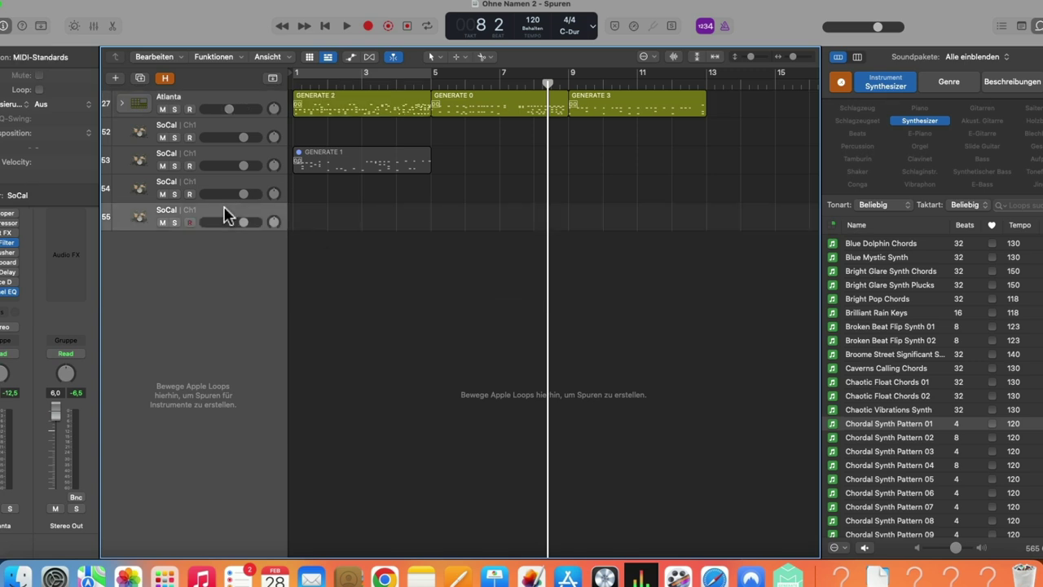
key(BackSpace)
key(BackSpace)
key(BackSpace)
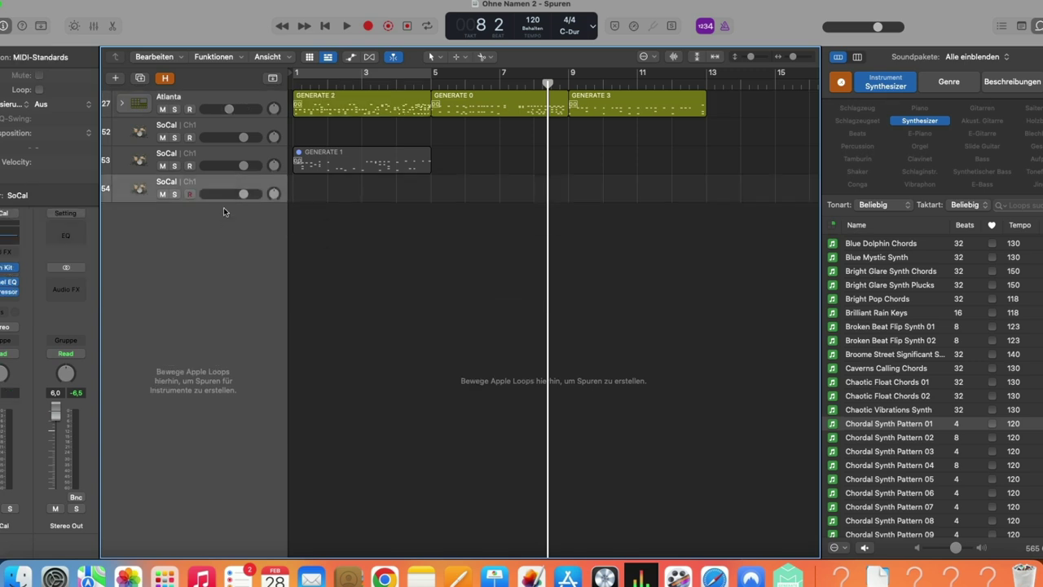
key(BackSpace)
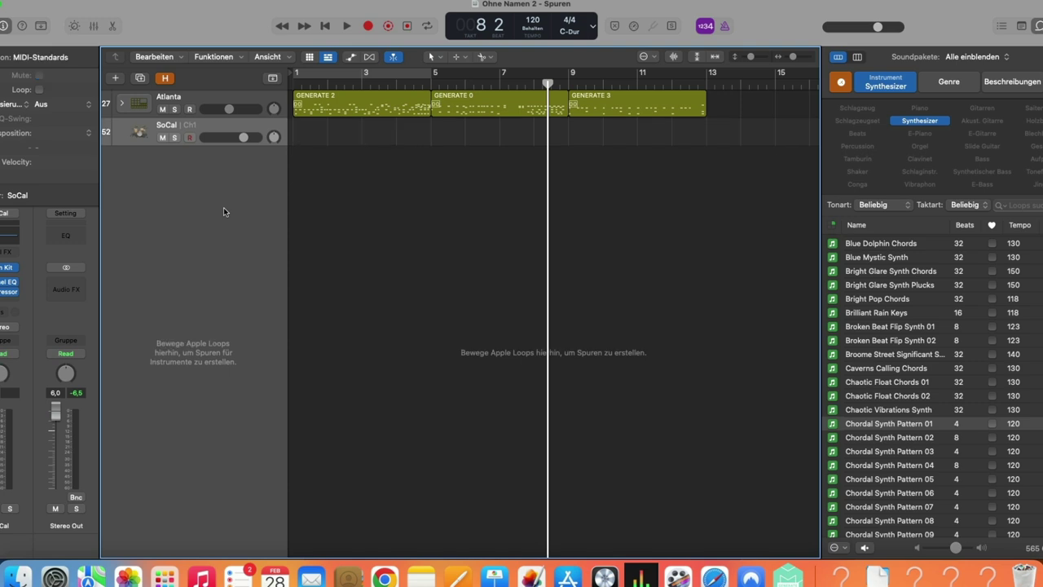
Preview the Chordal Synth Pattern 06 loop and add it on a new track at bar 1, with the playhead back at the start.
key(ctrl+Left)
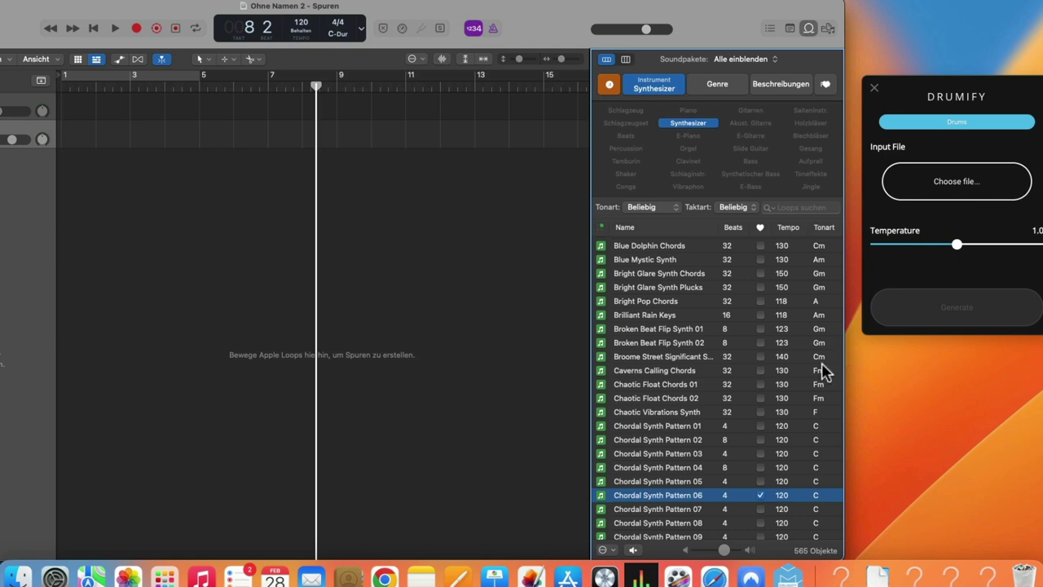
click(600, 495)
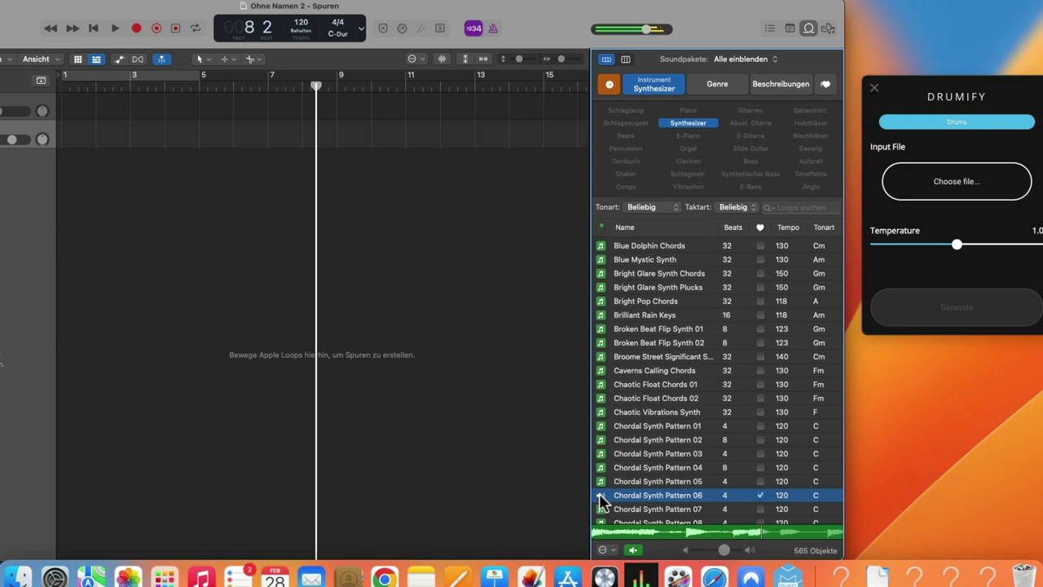
drag(600, 495, 65, 318)
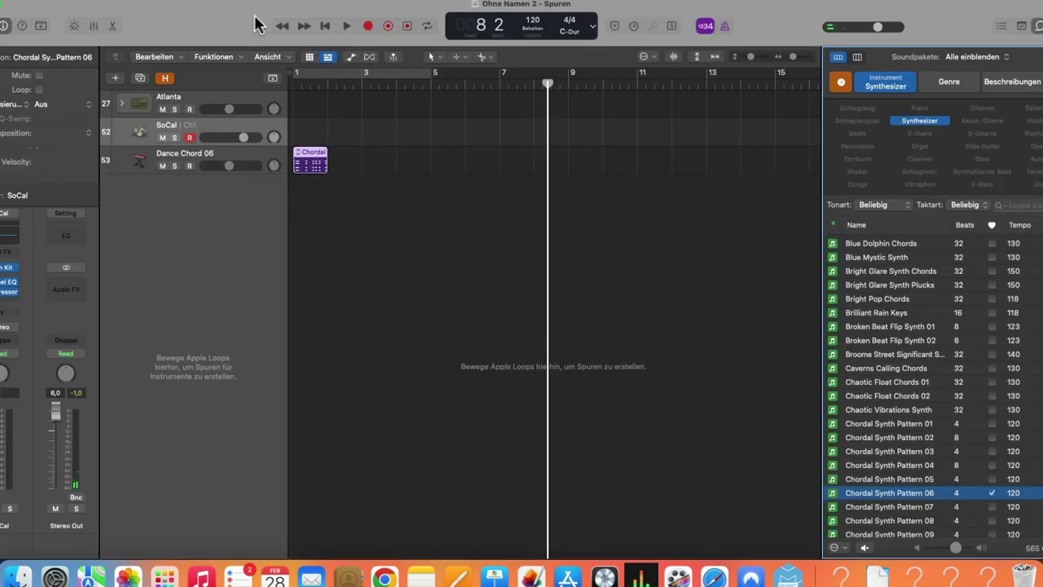
click(324, 87)
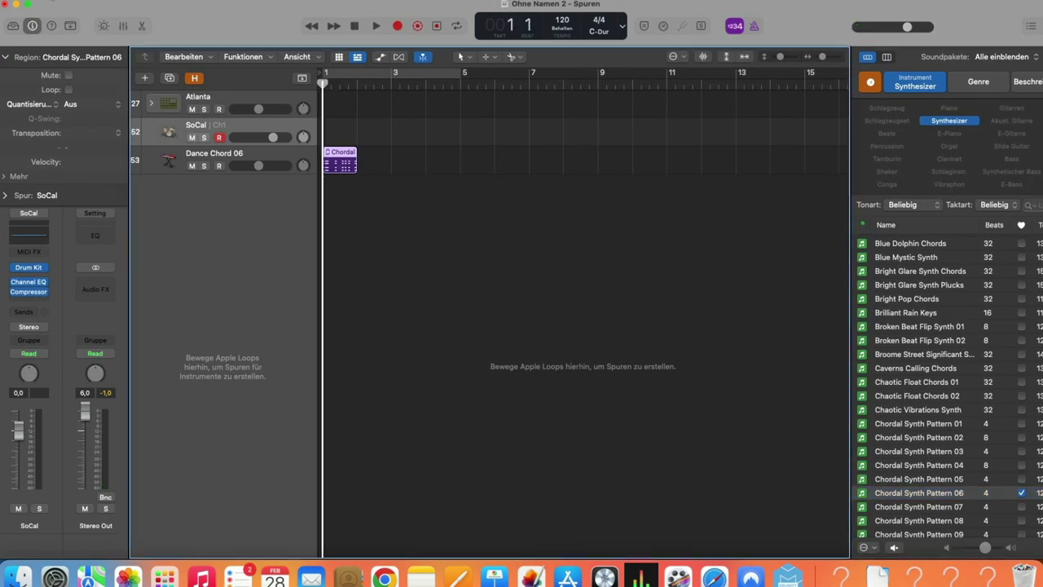
Export the selected Chordal Synth Pattern 06 region to the desktop as a MIDI file named MIDI1.
click(59, 3)
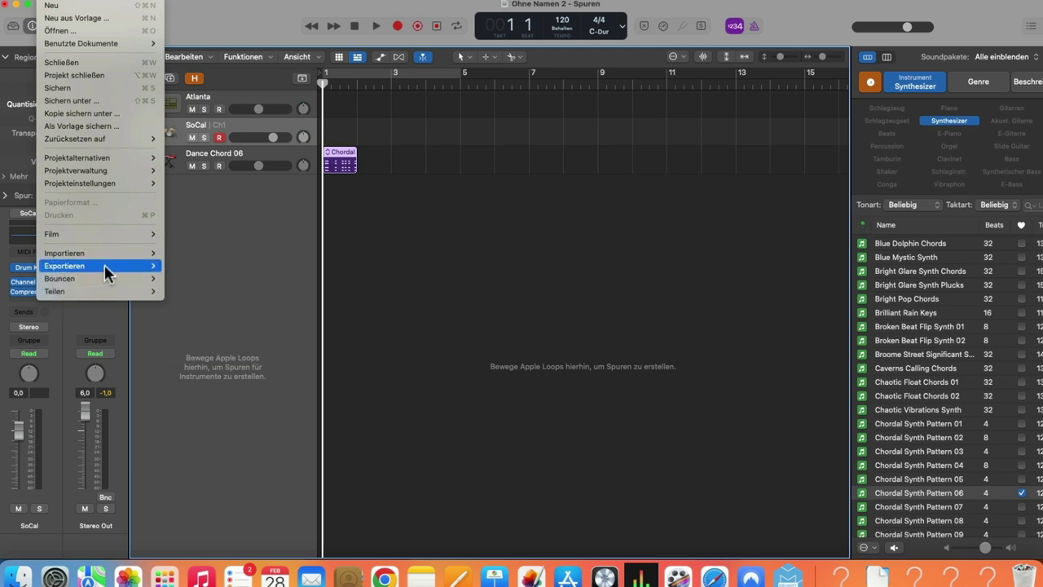
mouse_move(104, 264)
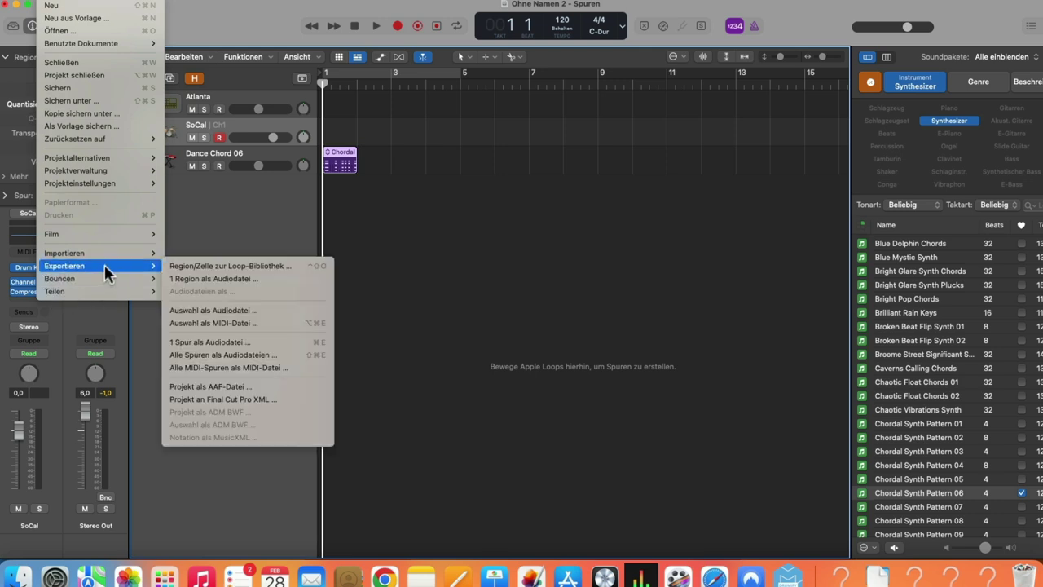
click(262, 322)
text(MIDI1)
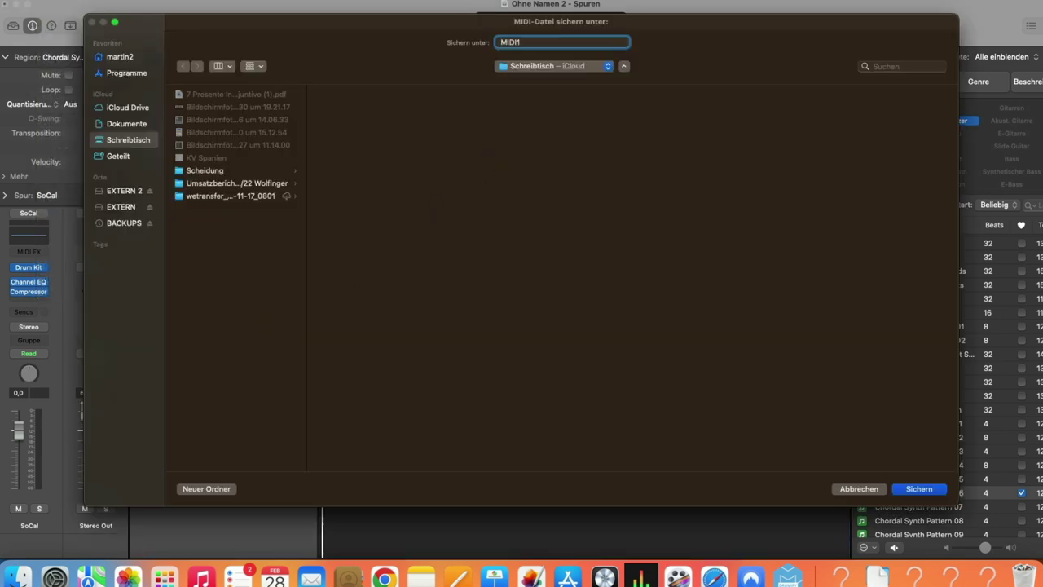
click(935, 487)
Load MIDI1.mid from the desktop into Drumify as its input file.
drag(978, 11, 492, 11)
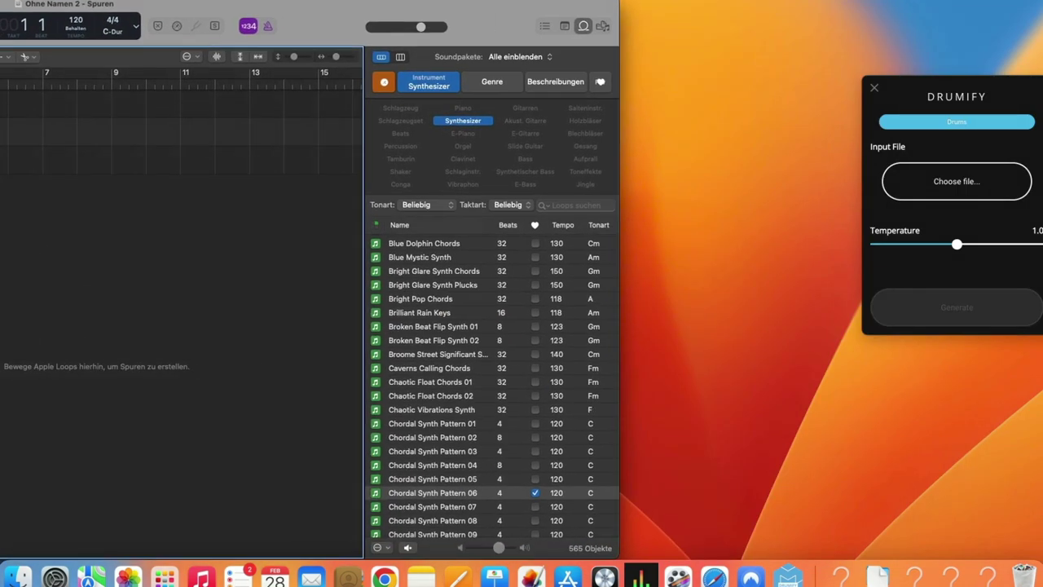
drag(720, 384, 762, 422)
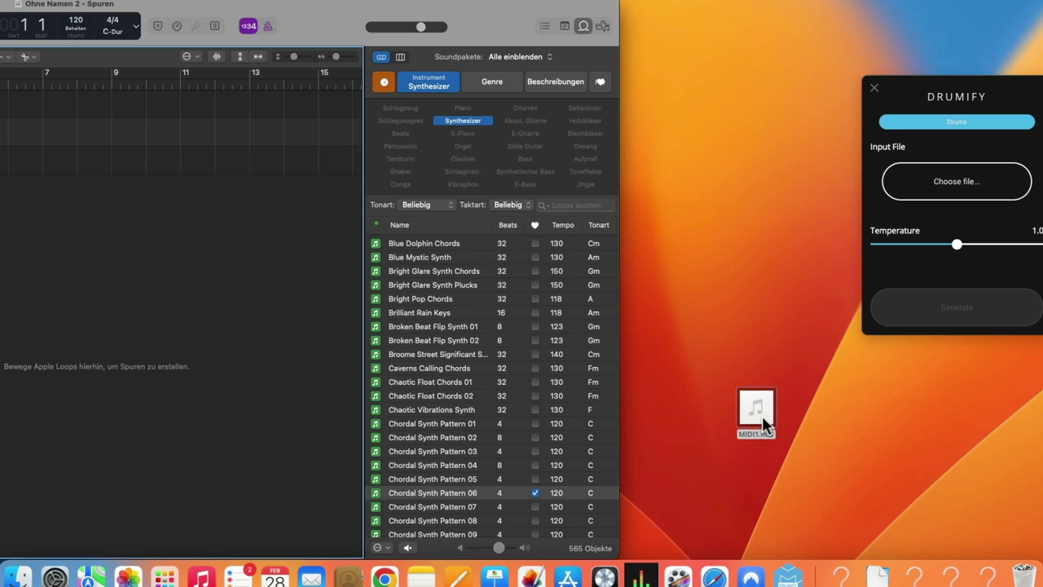
drag(750, 415, 964, 183)
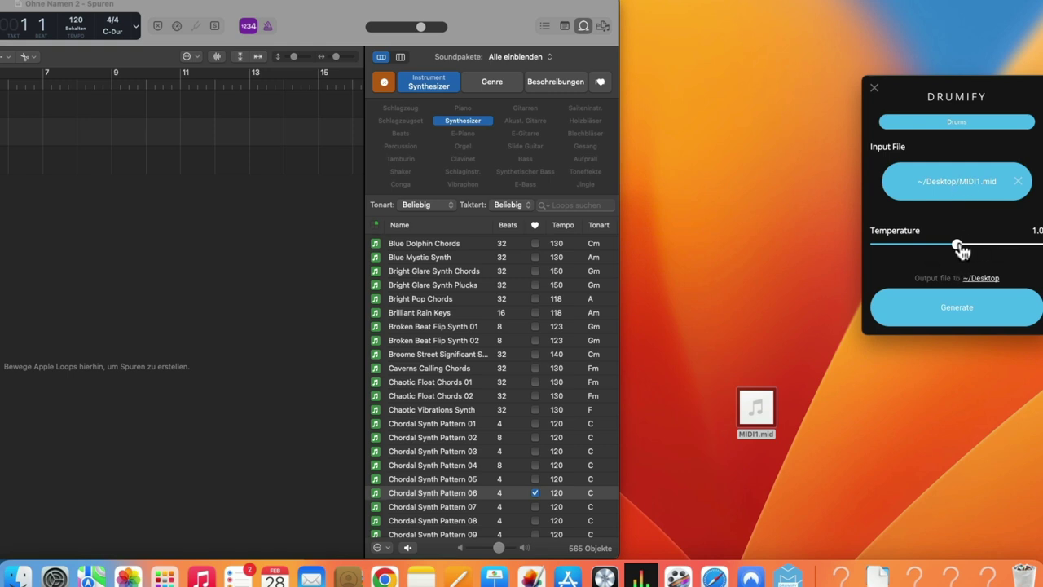
Set Drumify's Temperature to 1.2 and generate the matching drum MIDI file to the desktop.
drag(962, 251, 975, 248)
click(962, 317)
drag(918, 493, 852, 448)
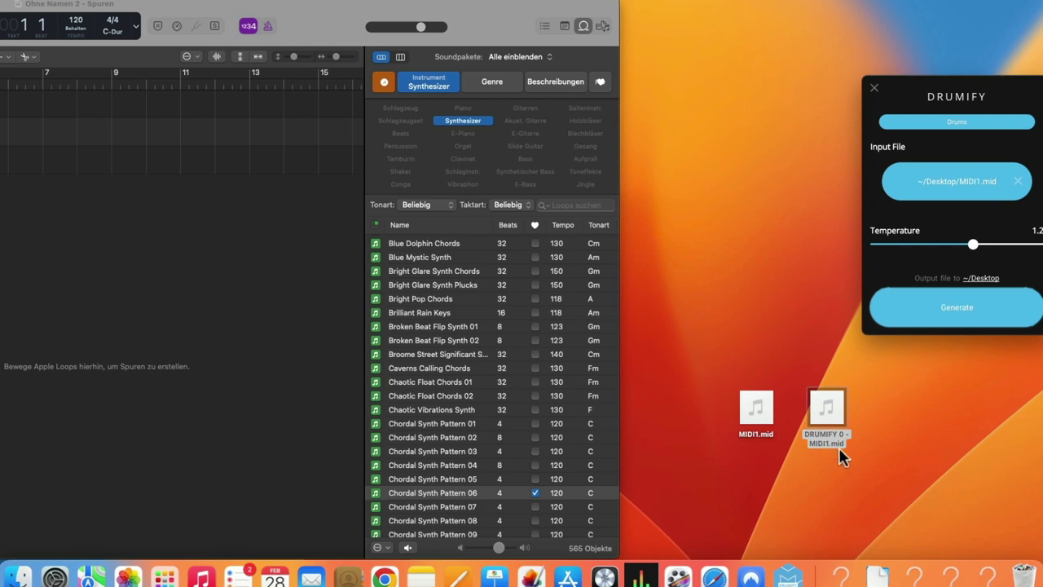
Import DRUMIFY 0 - MIDI1.mid onto the Atlanta track in Logic Pro and loop both the drum and chord regions.
drag(316, 16, 463, 16)
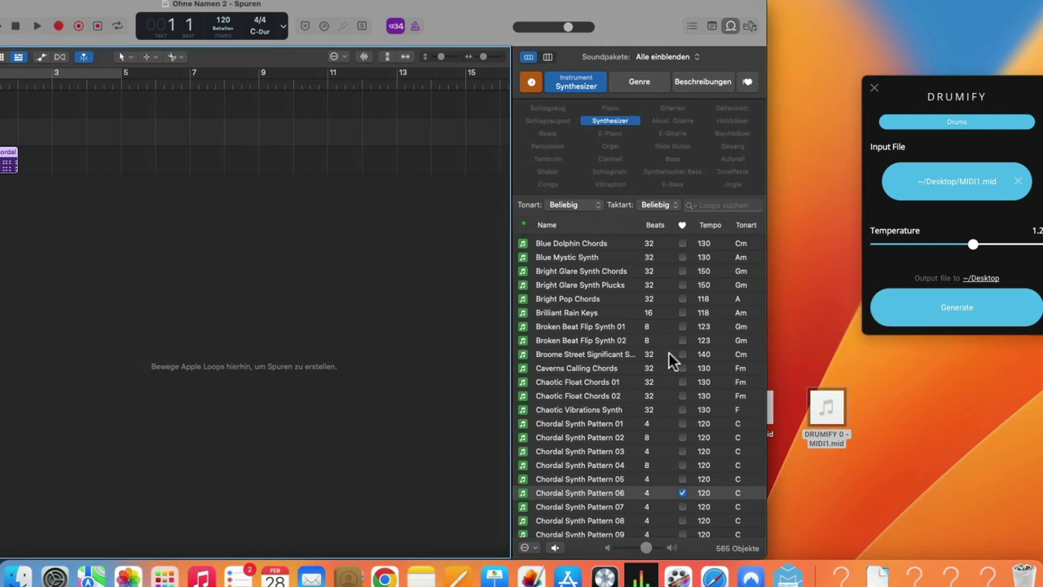
drag(825, 432, 6, 140)
key(super+a)
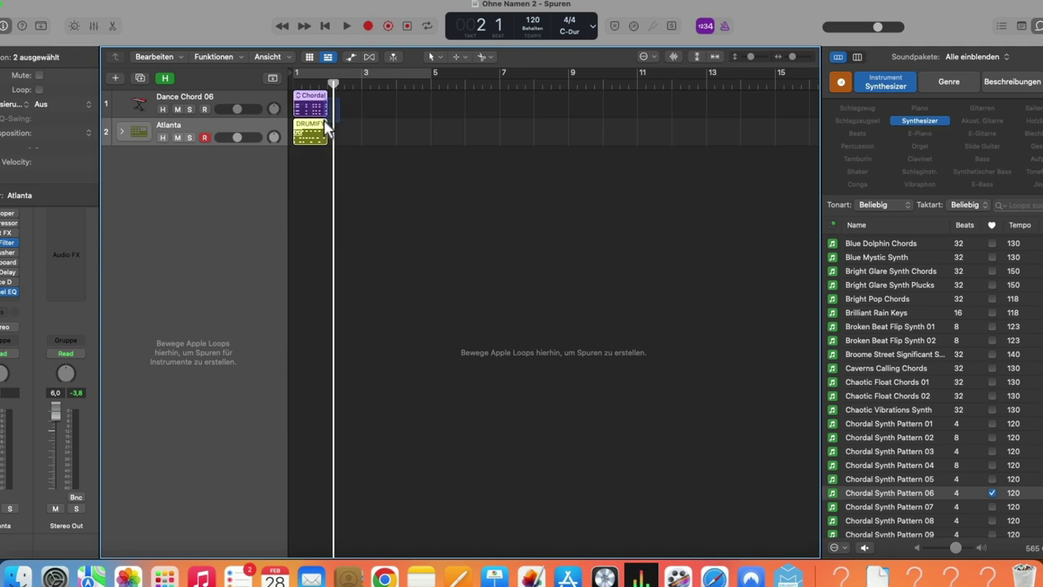
key(l)
Play the looped chord and drum regions from the beginning, with the Dance Chord 06 track selected, and stop playback.
key(Return)
key(space)
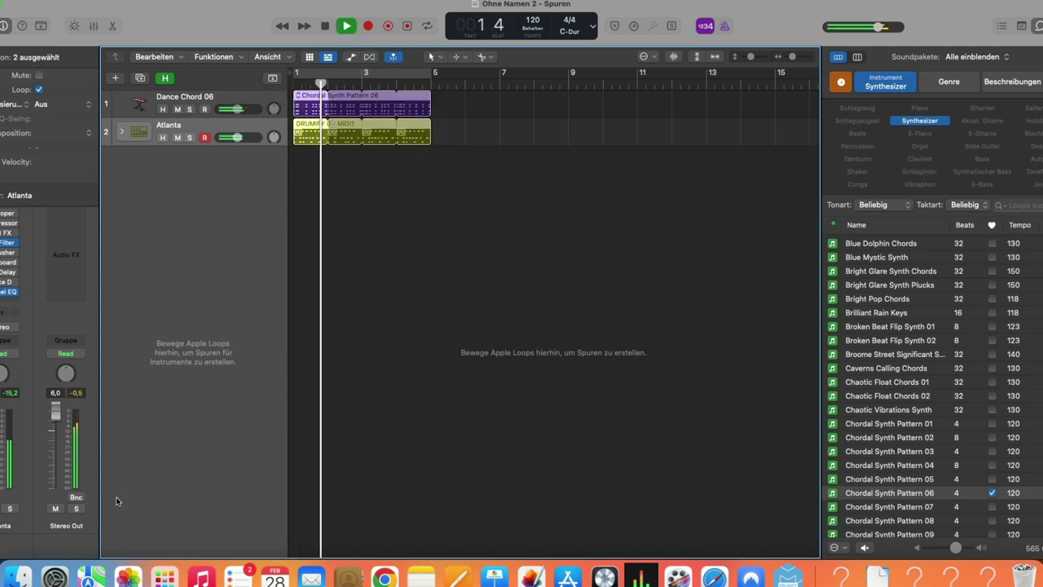
click(161, 99)
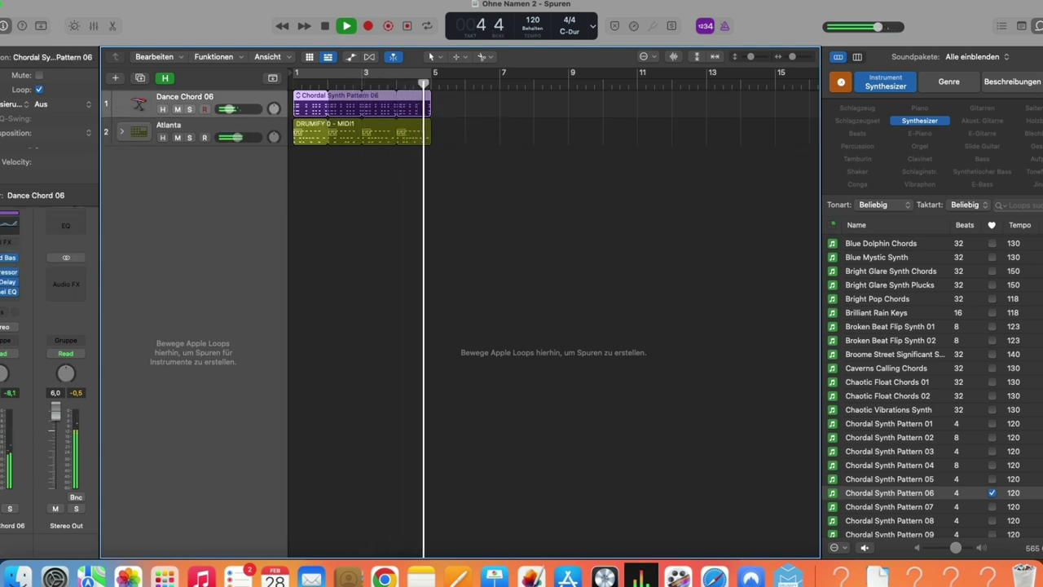
key(space)
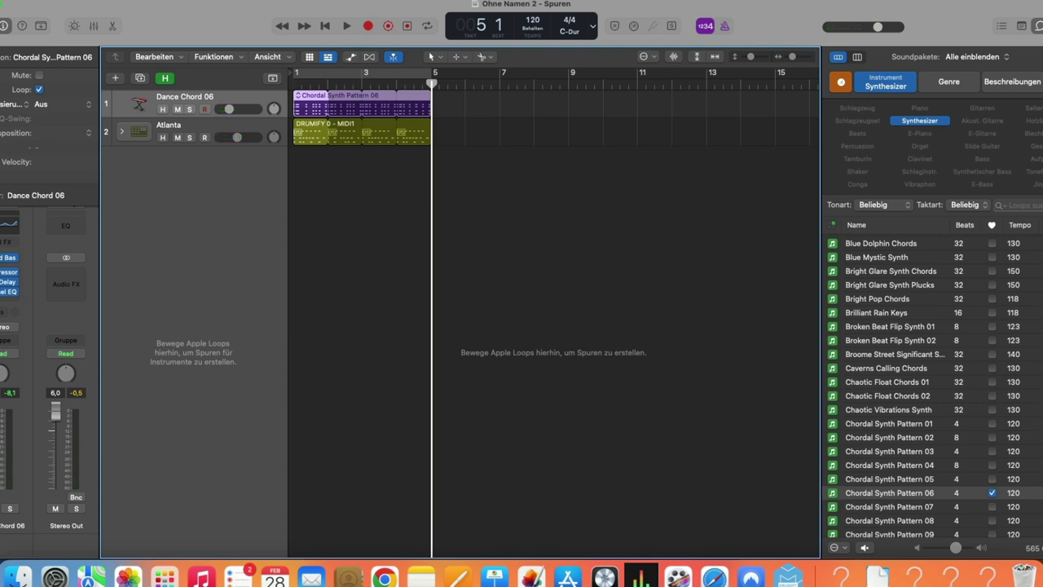
click(204, 135)
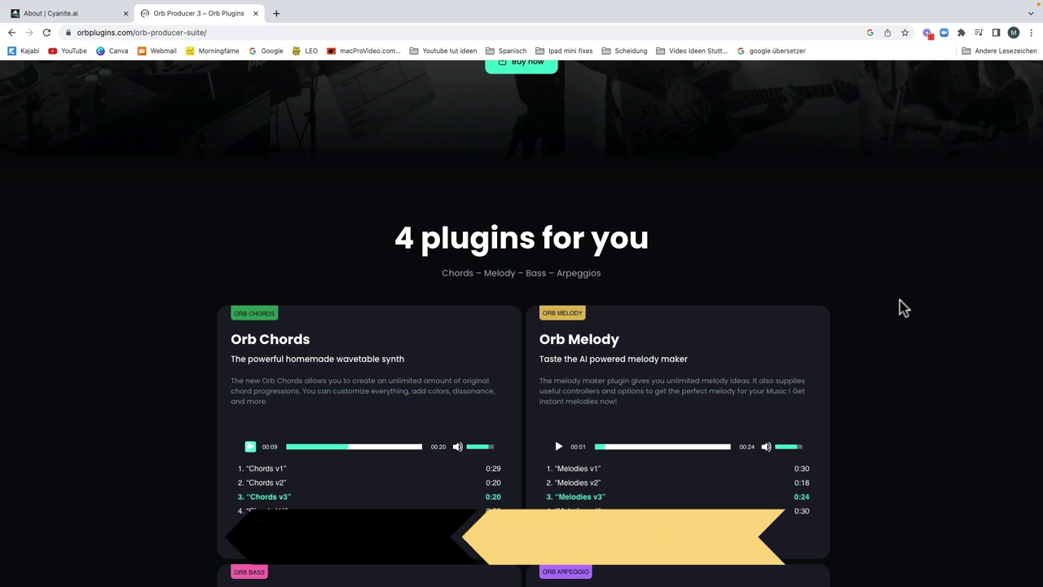
Examine the Orb Producer 3 web page for its price, interface preview and the descriptions of its four plugins.
scroll(886, 314, down, 3)
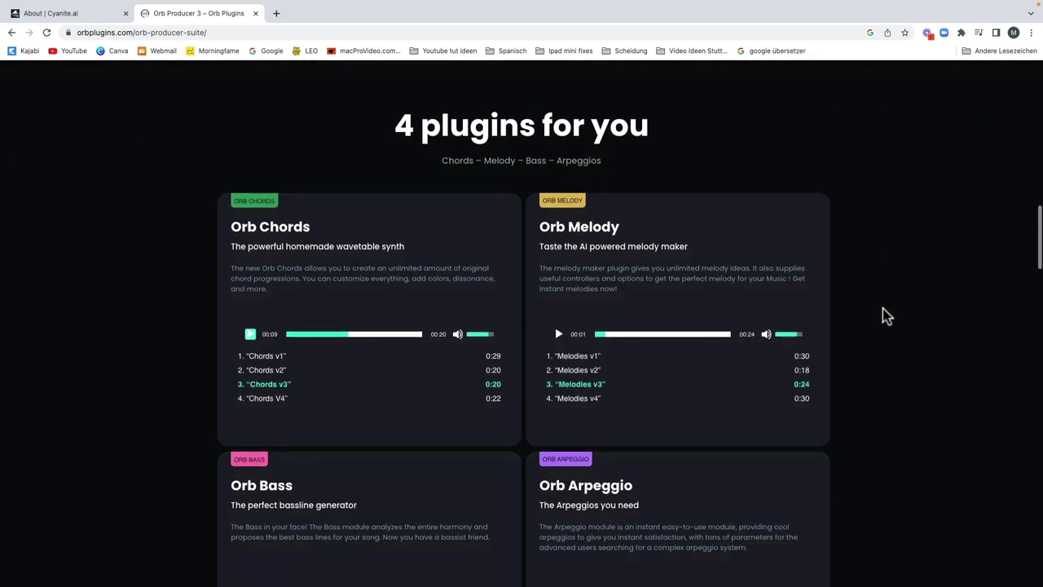
scroll(887, 316, down, 2)
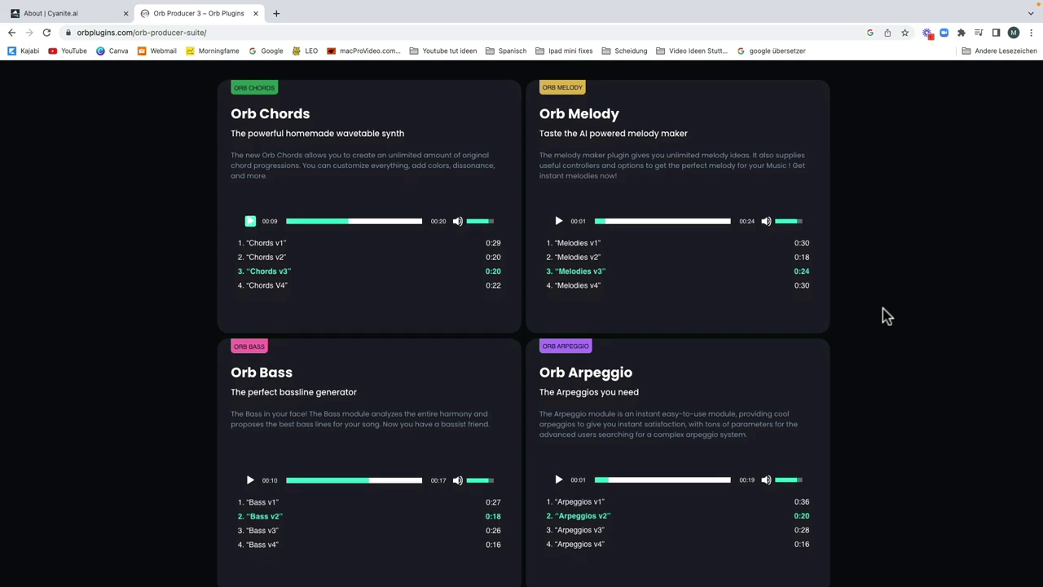
scroll(886, 316, up, 15)
scroll(886, 317, down, 2)
scroll(887, 316, down, 2)
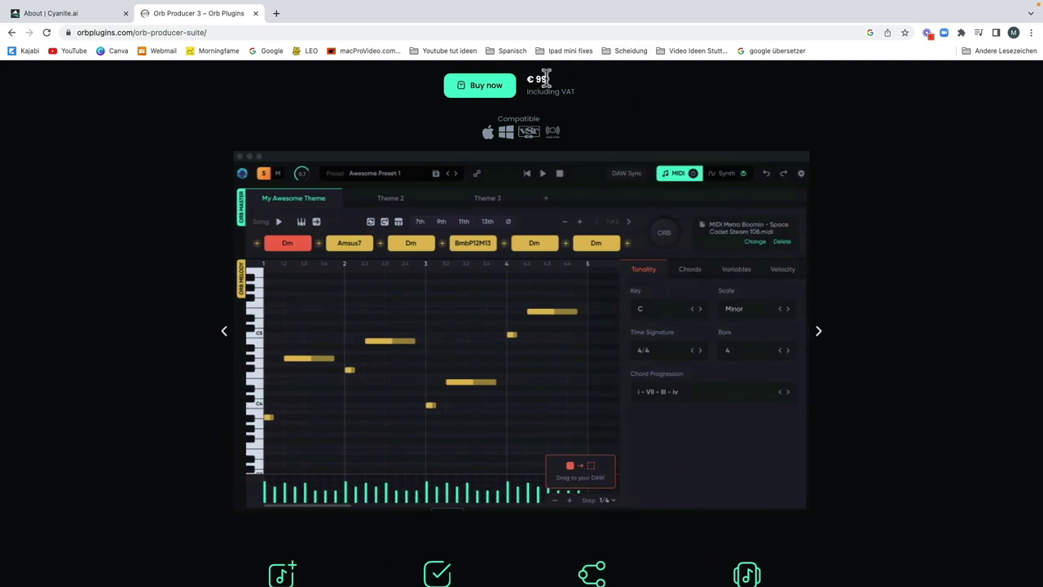
scroll(950, 401, down, 10)
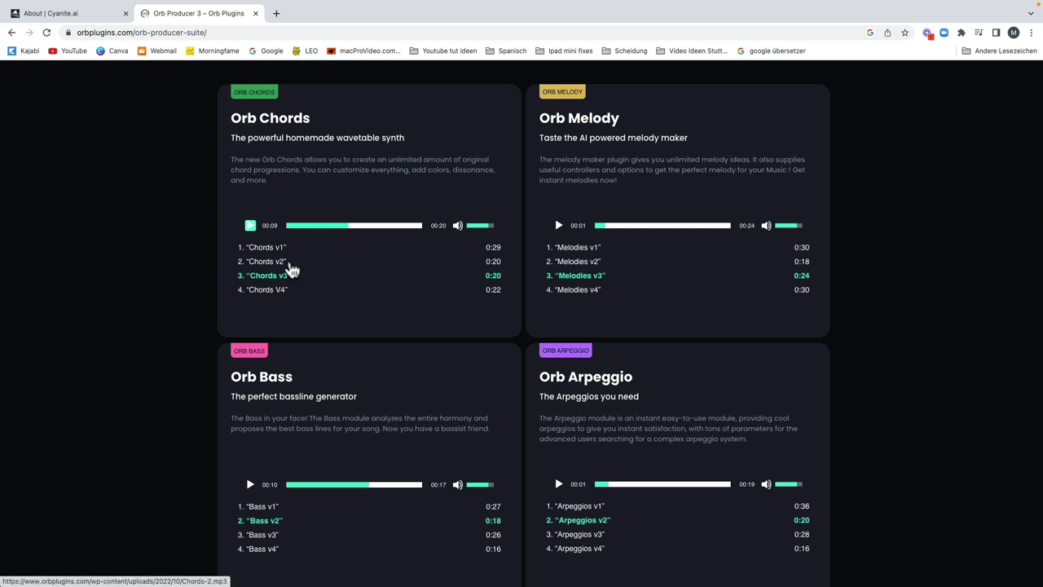
Listen to the Orb demos Chords v1, Chords v3, Melodies v3, Melodies v1 and Bass v3.
click(252, 248)
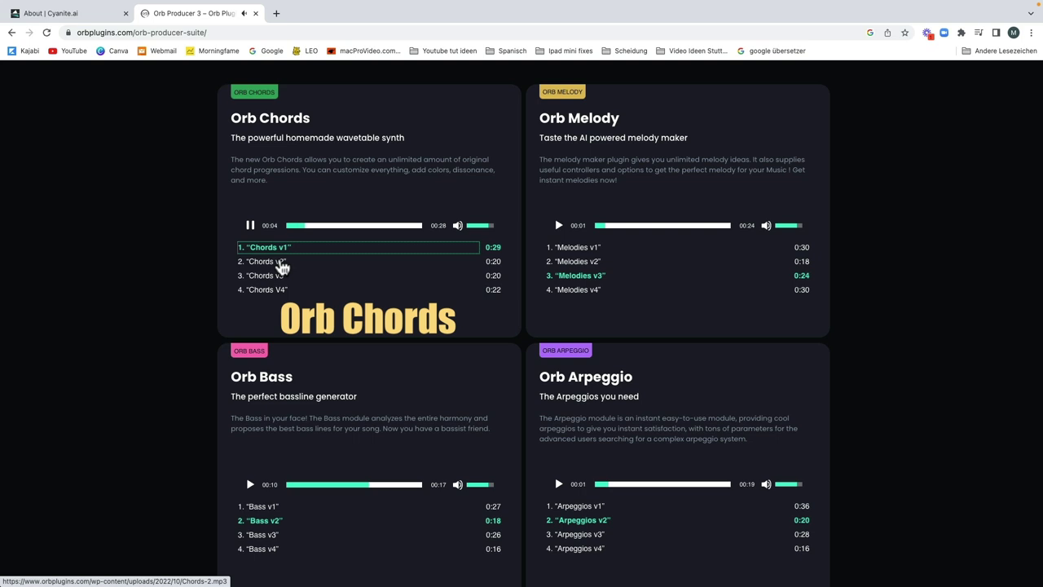
click(242, 281)
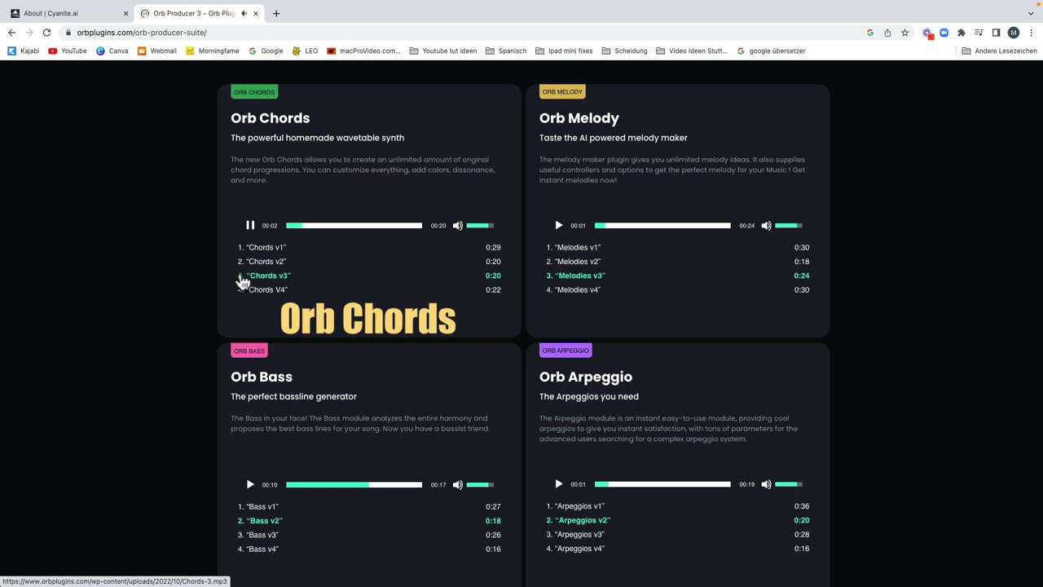
click(637, 279)
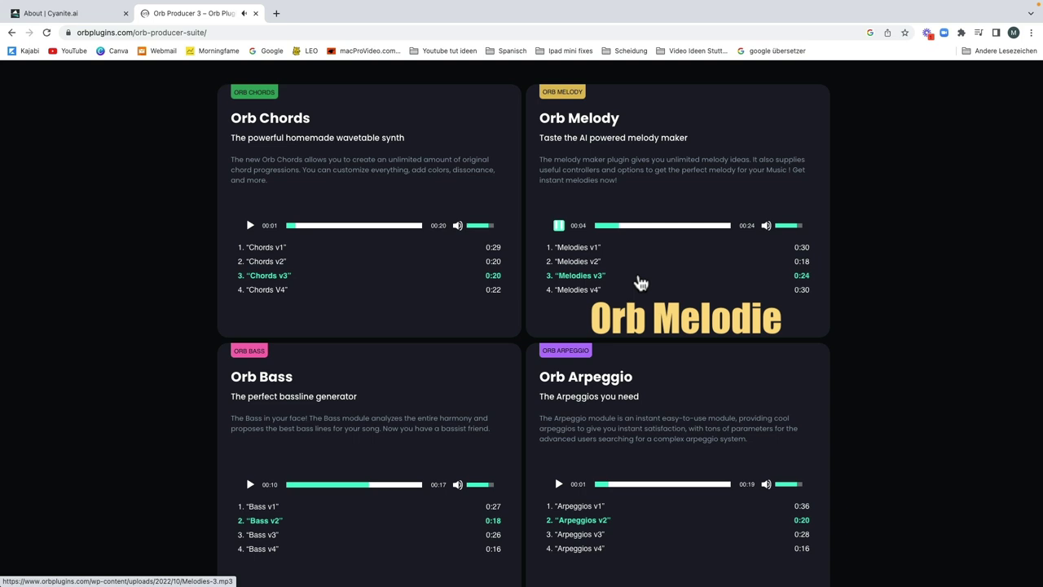
click(568, 250)
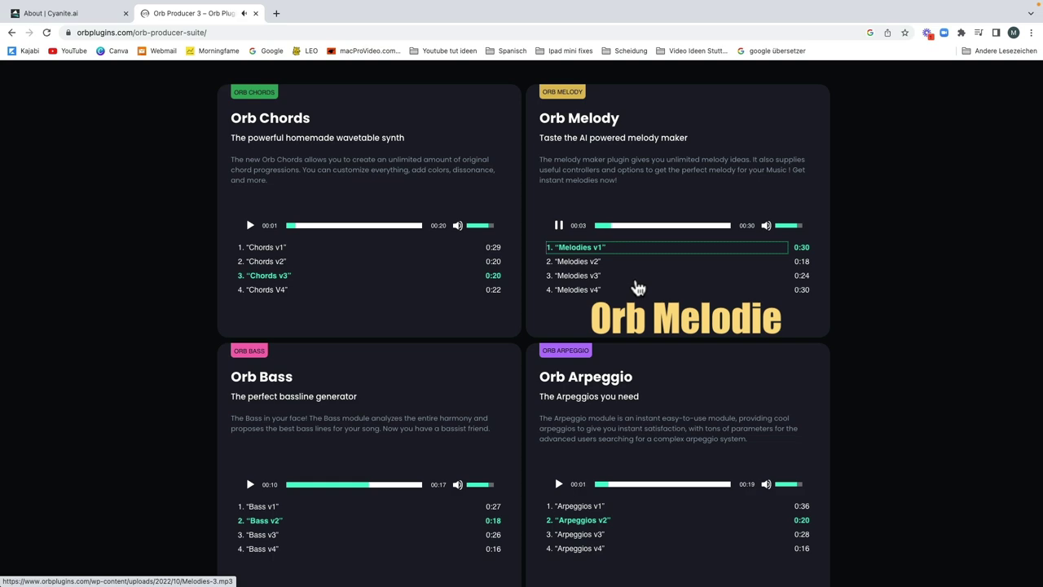
scroll(638, 288, down, 1)
click(259, 520)
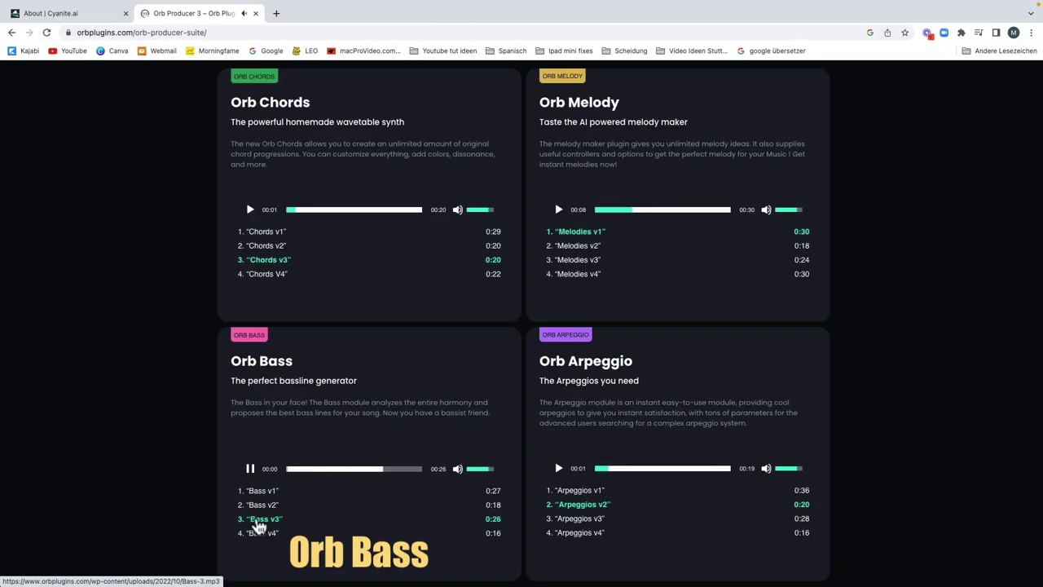